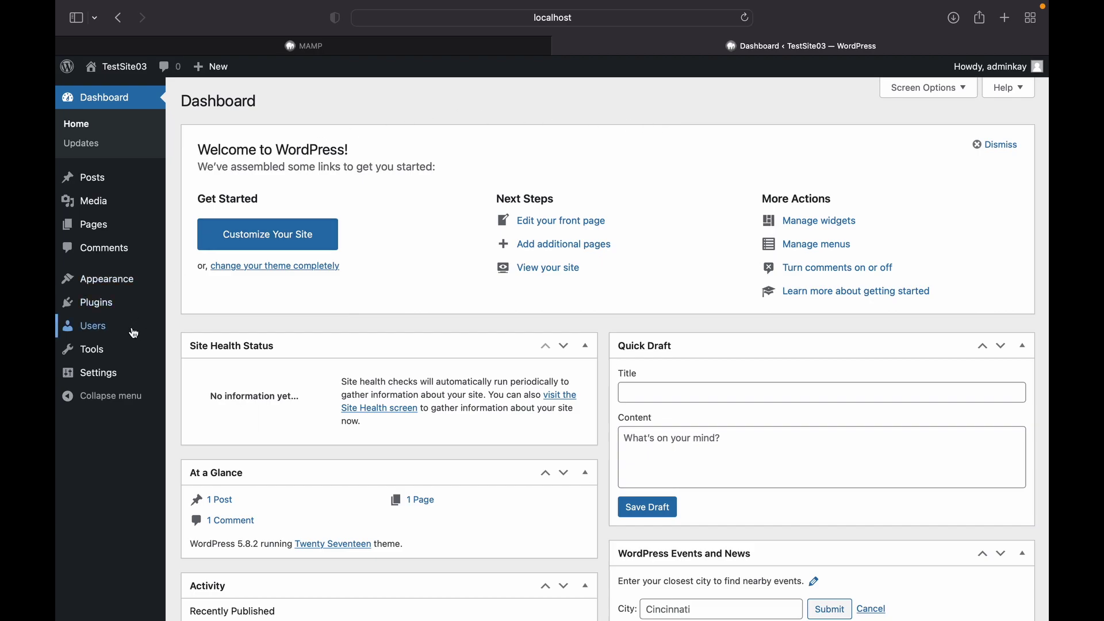
Search the plugin directory for 'easy google fonts' from Plugins > Add New
left_click(98, 306)
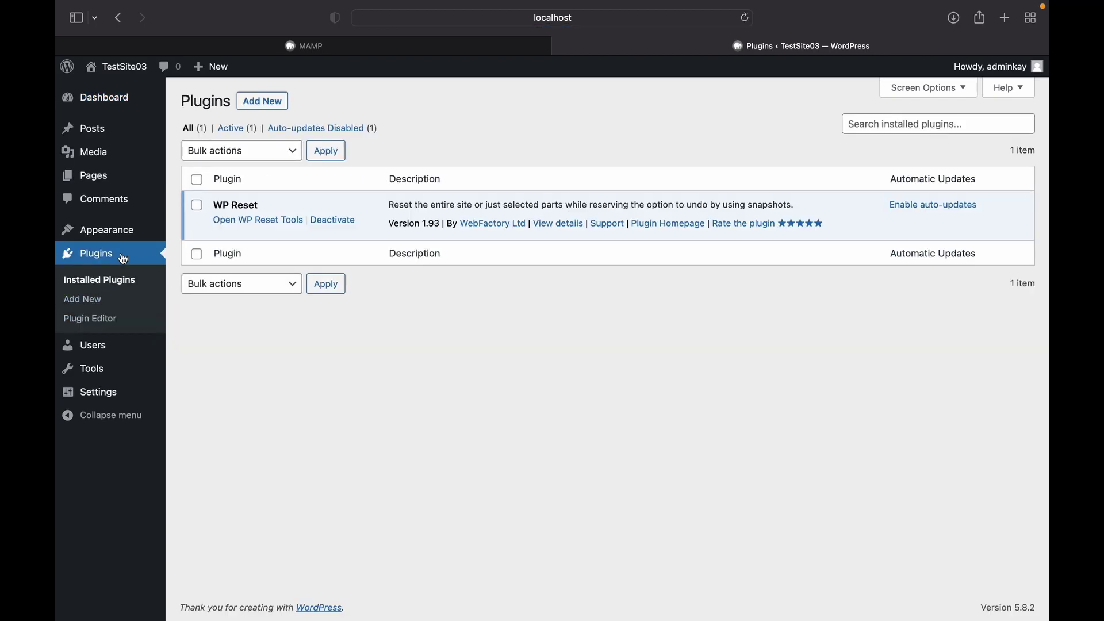
left_click(282, 101)
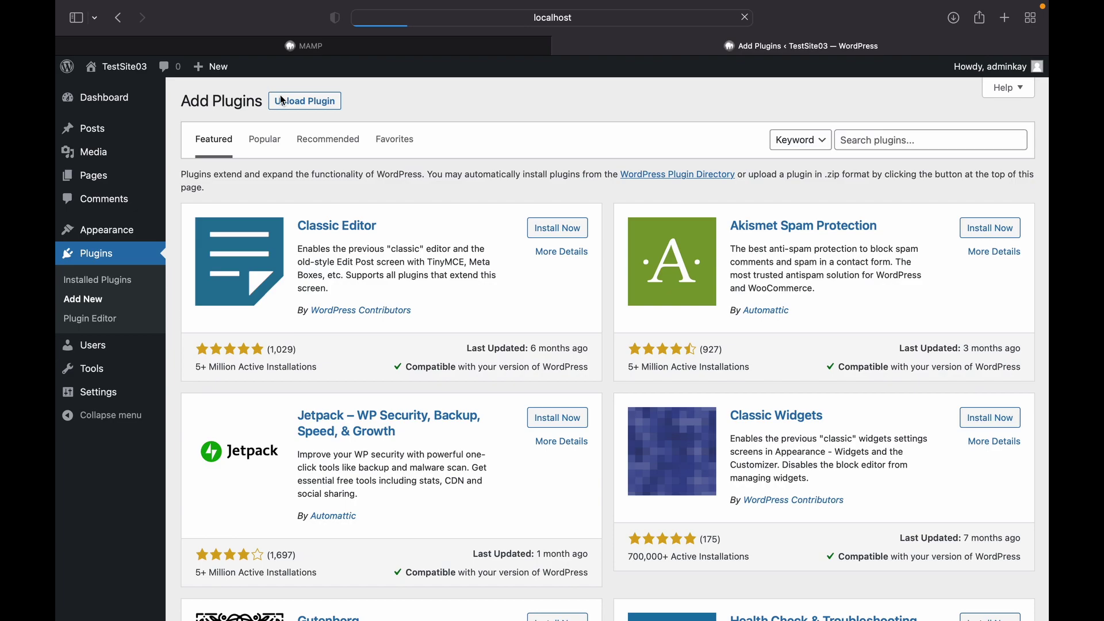
left_click(985, 133)
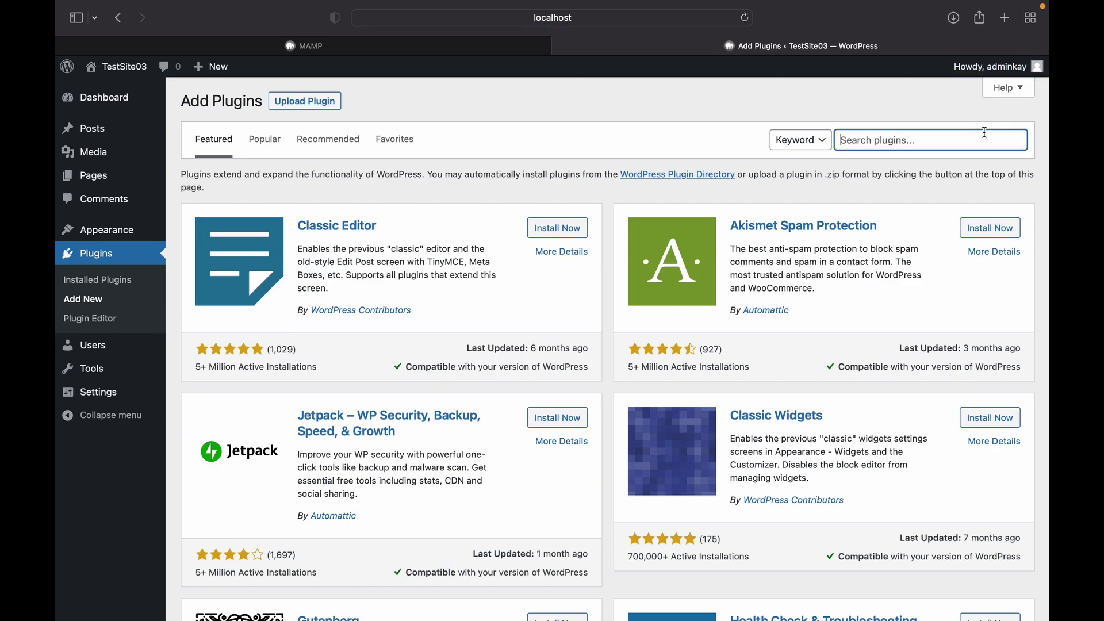
type("easy google fonts")
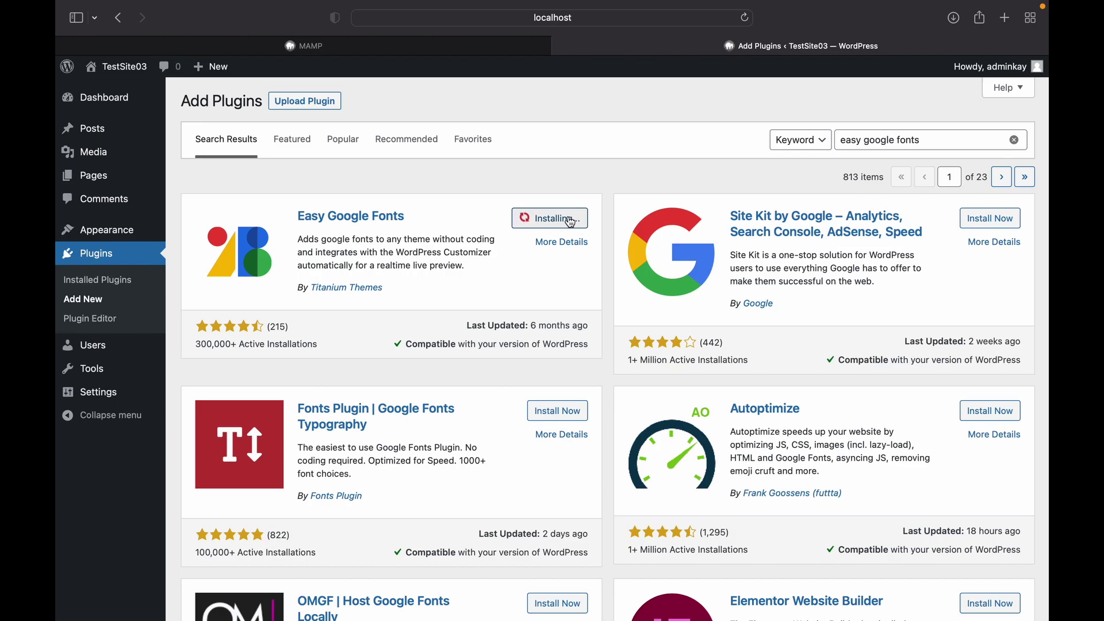
Activate Easy Google Fonts and go to its Settings > Easy Google Fonts font controls page
left_click(571, 222)
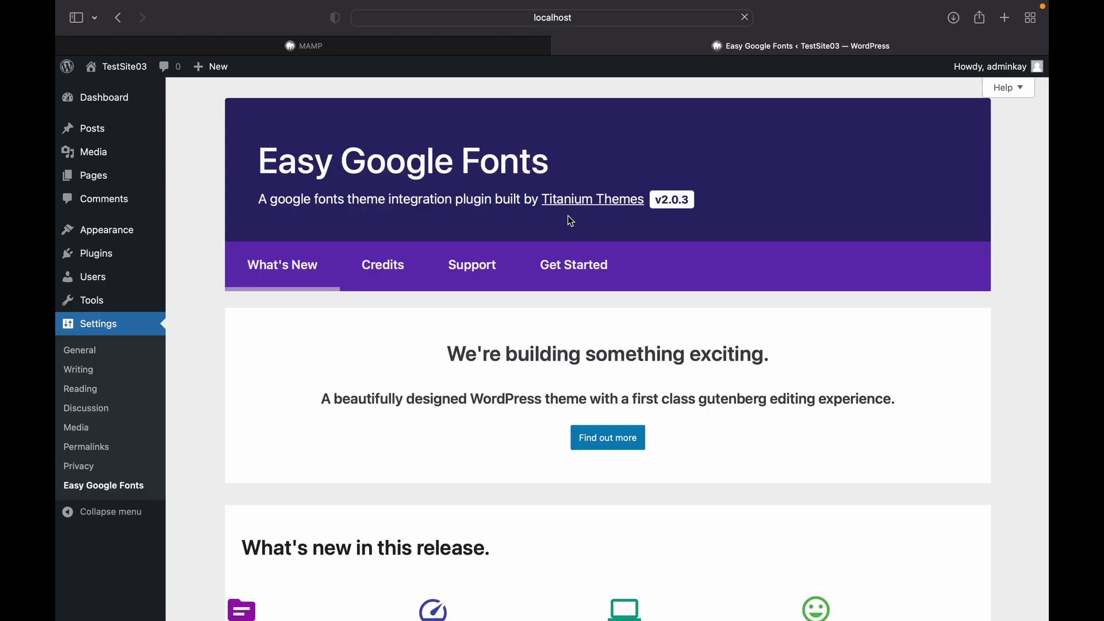
scroll(568, 215, "down", 3)
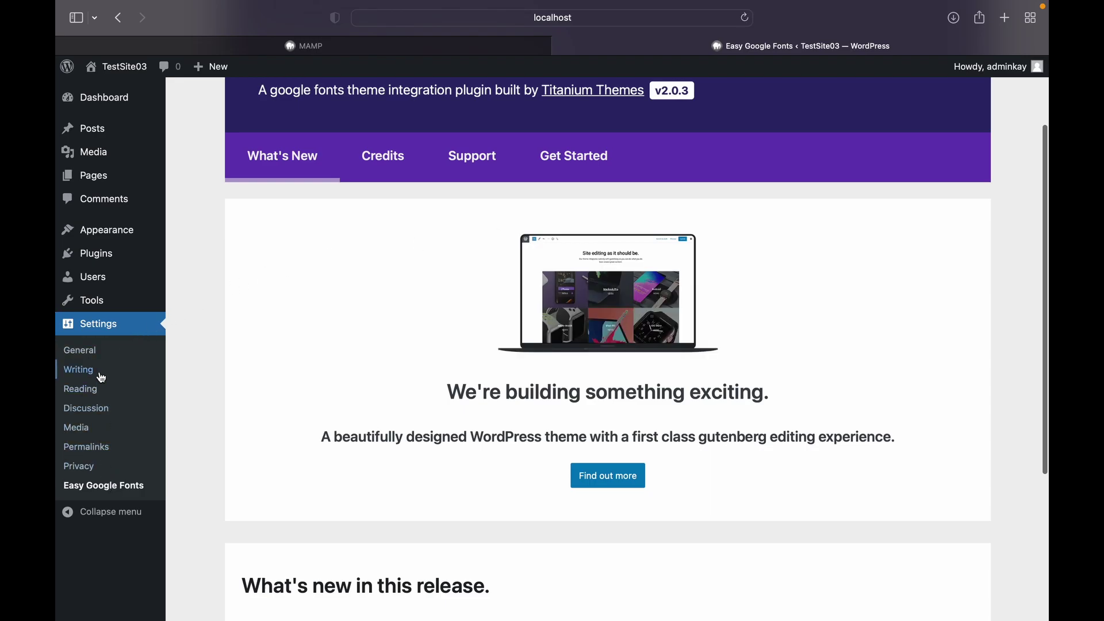
left_click(113, 329)
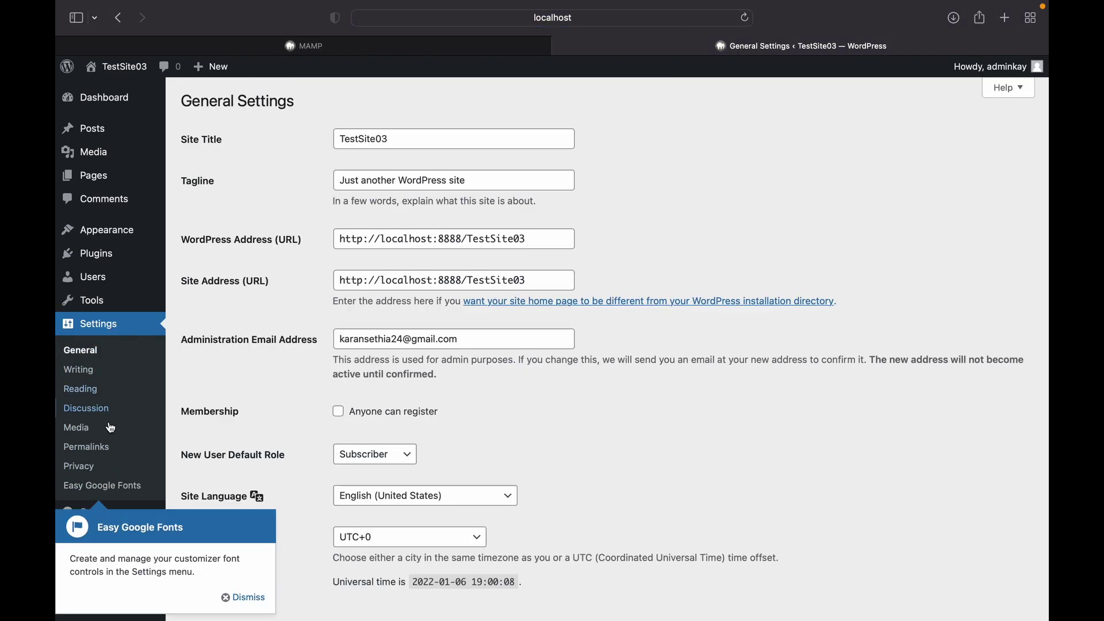
left_click(129, 493)
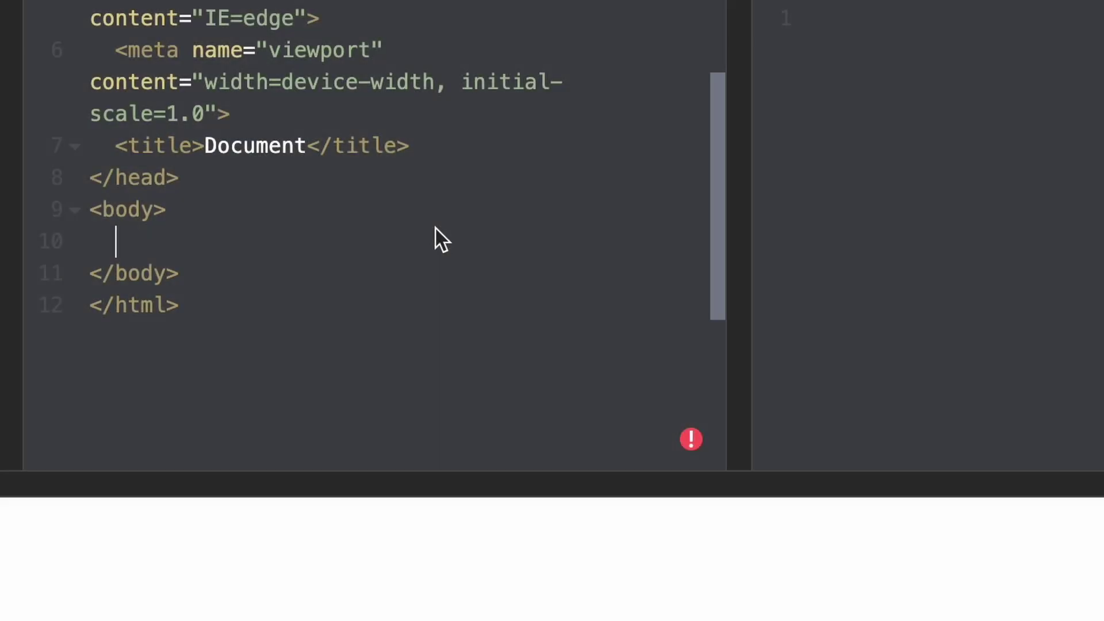
Write a paragraph 'Hi there this is paragraph tag' and give it class myClass
type("<p>")
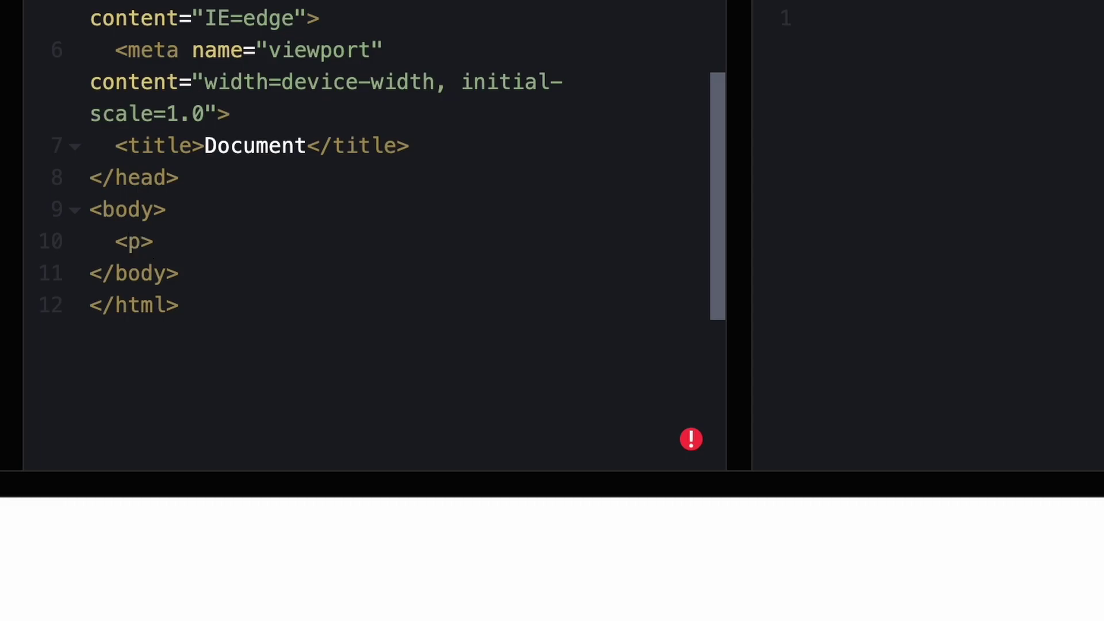
type(" Hi there")
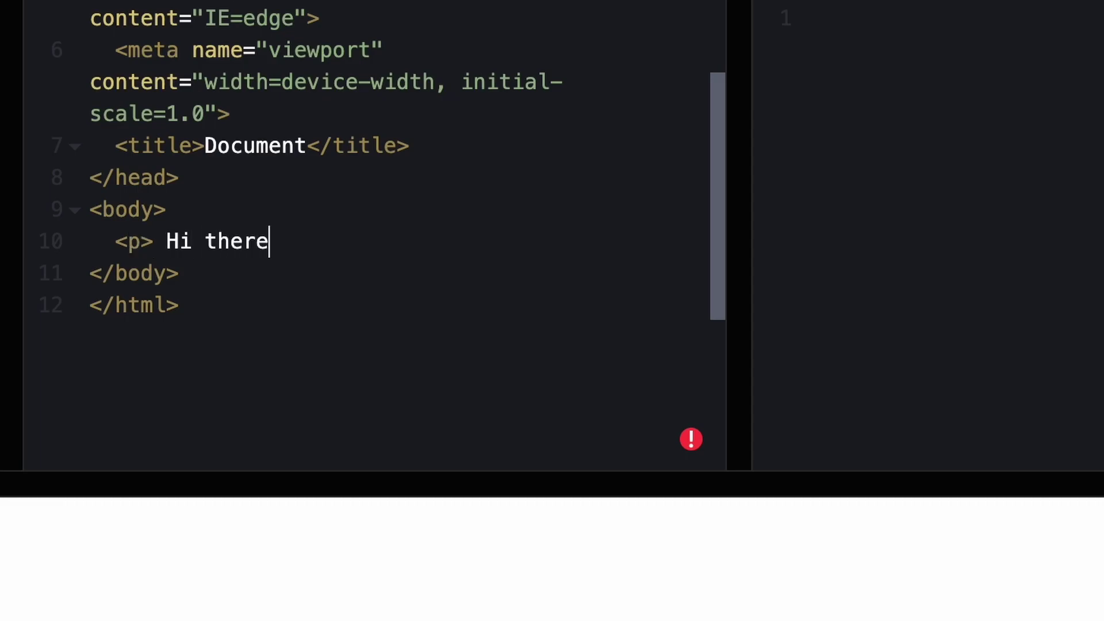
type(" this is ")
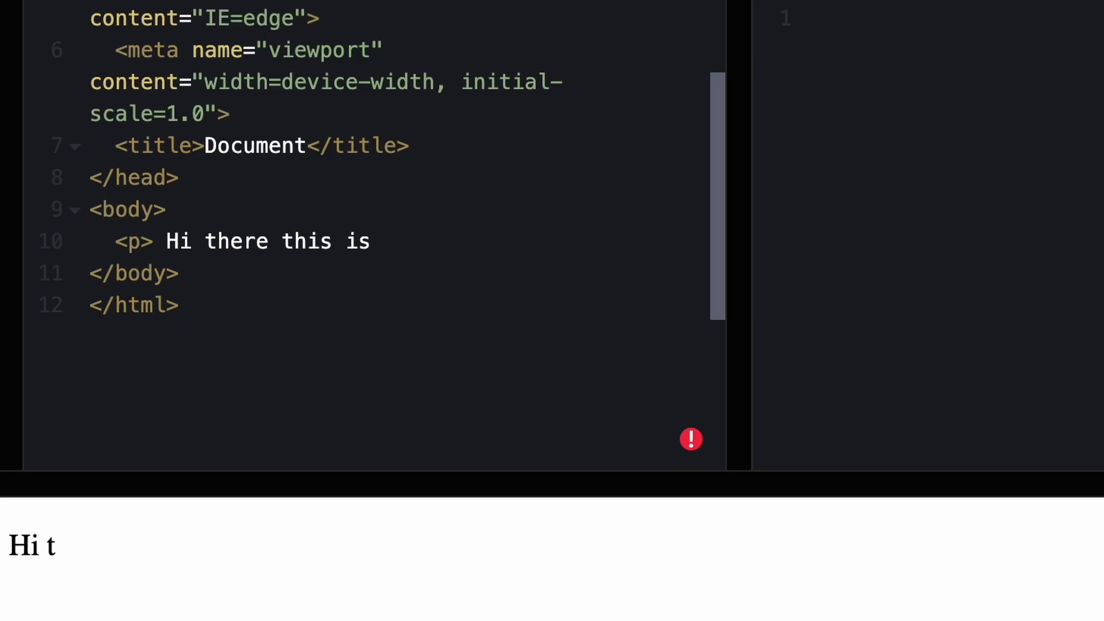
type("paragraph ")
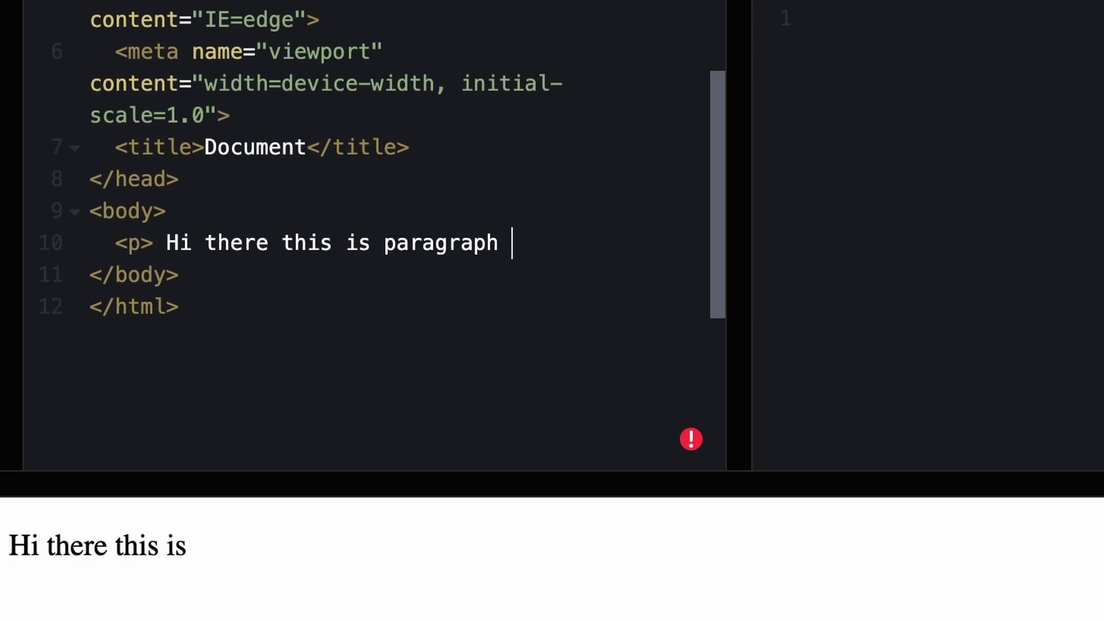
type("tag ")
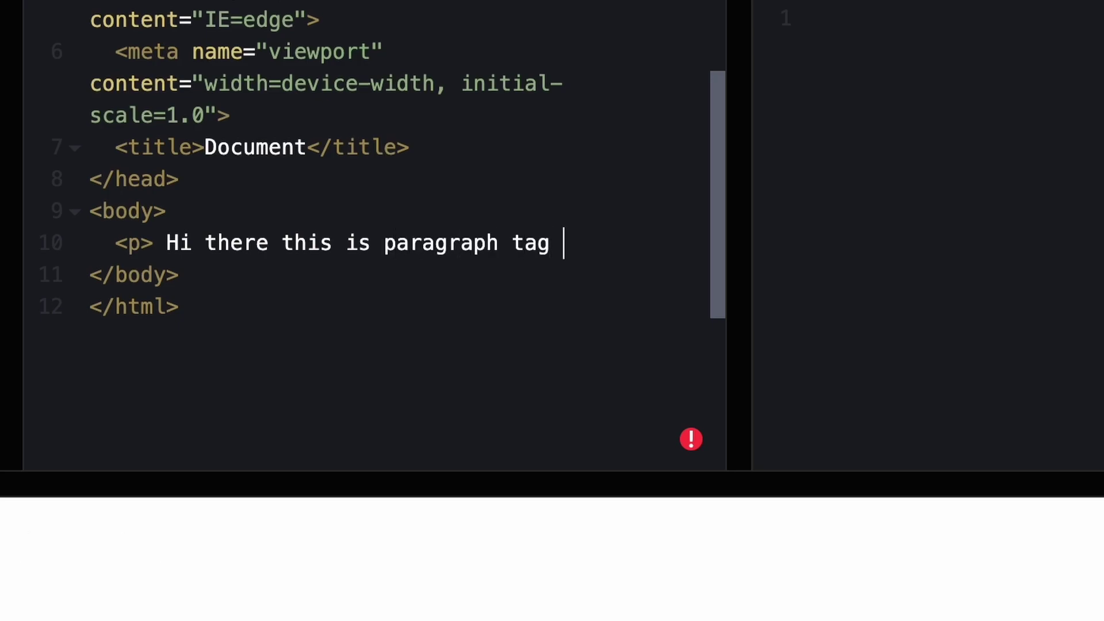
type("</p>")
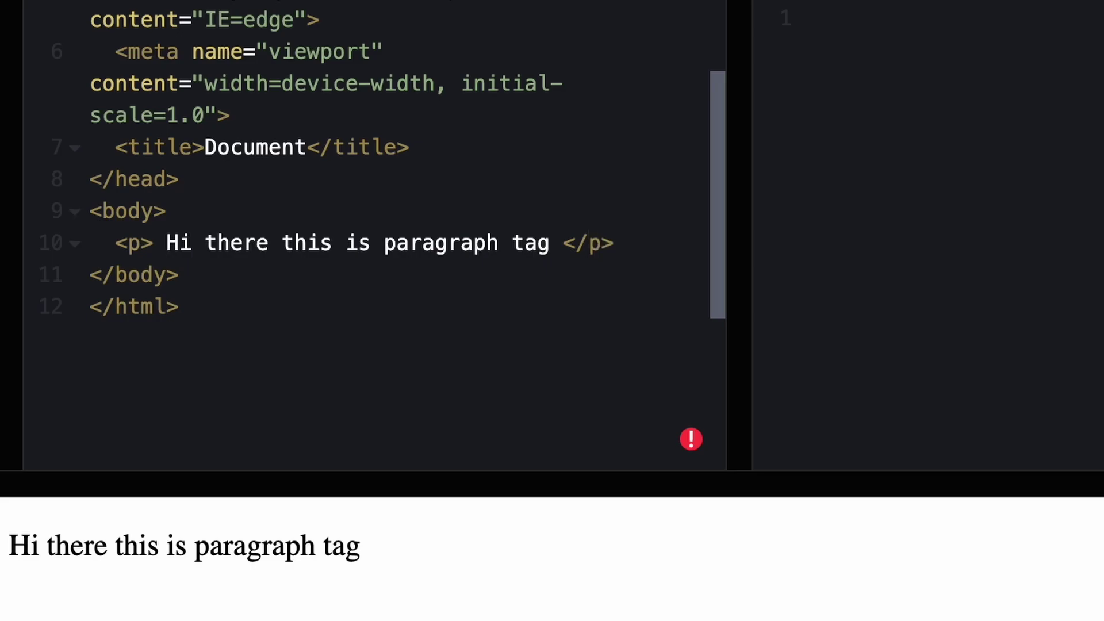
left_click(141, 243)
type("class=\"")
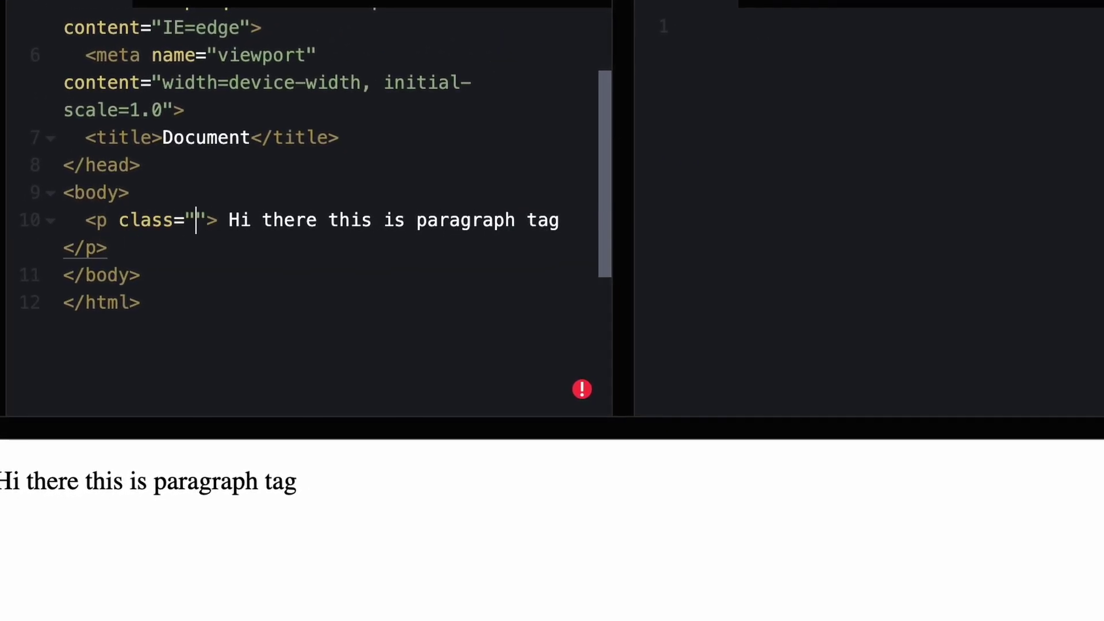
type("myClass")
Start a .myClass rule in the CSS pane containing color: blue;
left_click(697, 45)
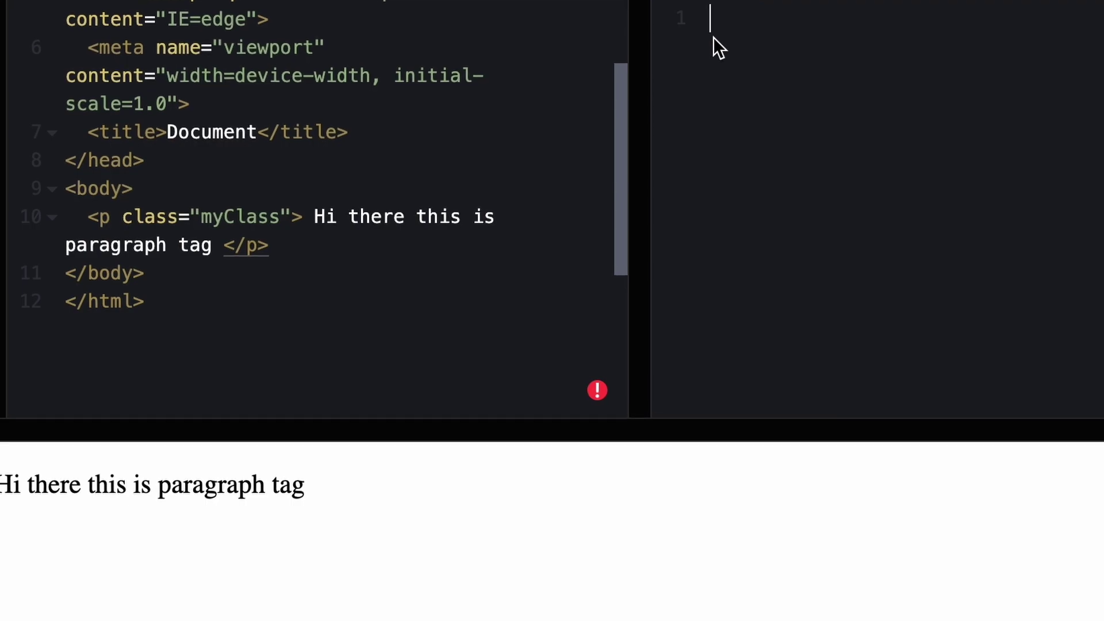
type(".myC")
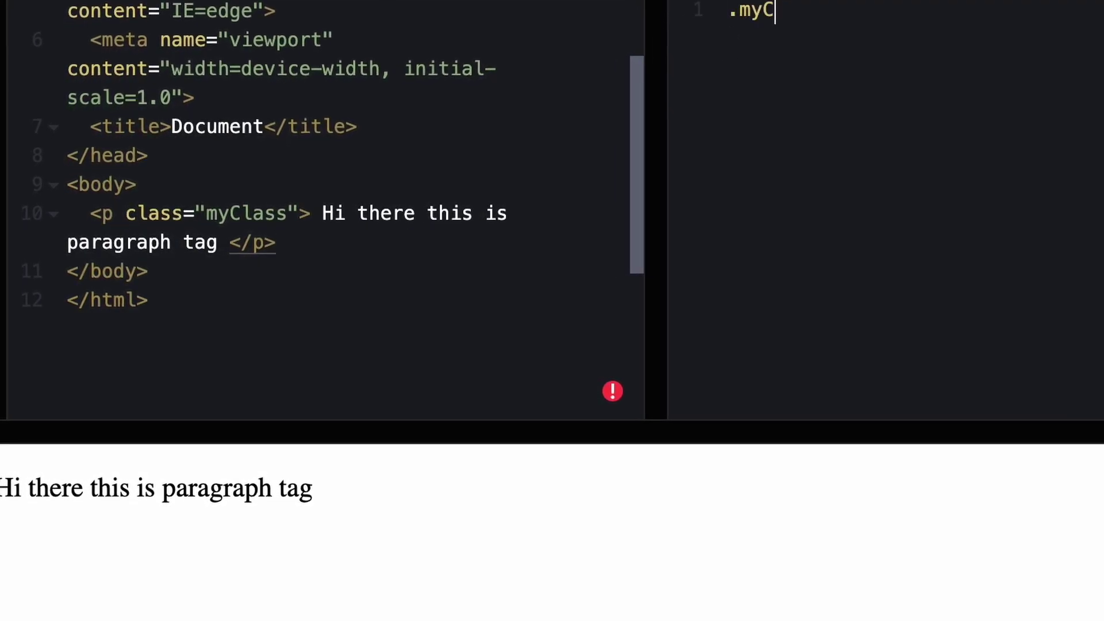
type("lass{")
key("Return")
type("color:")
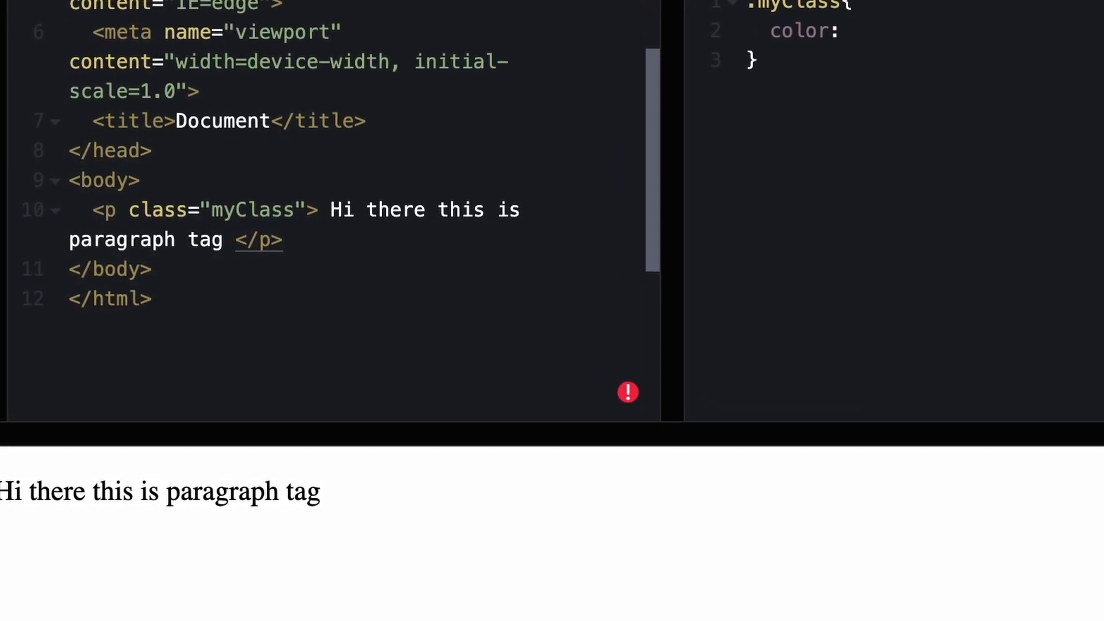
type(" blue;")
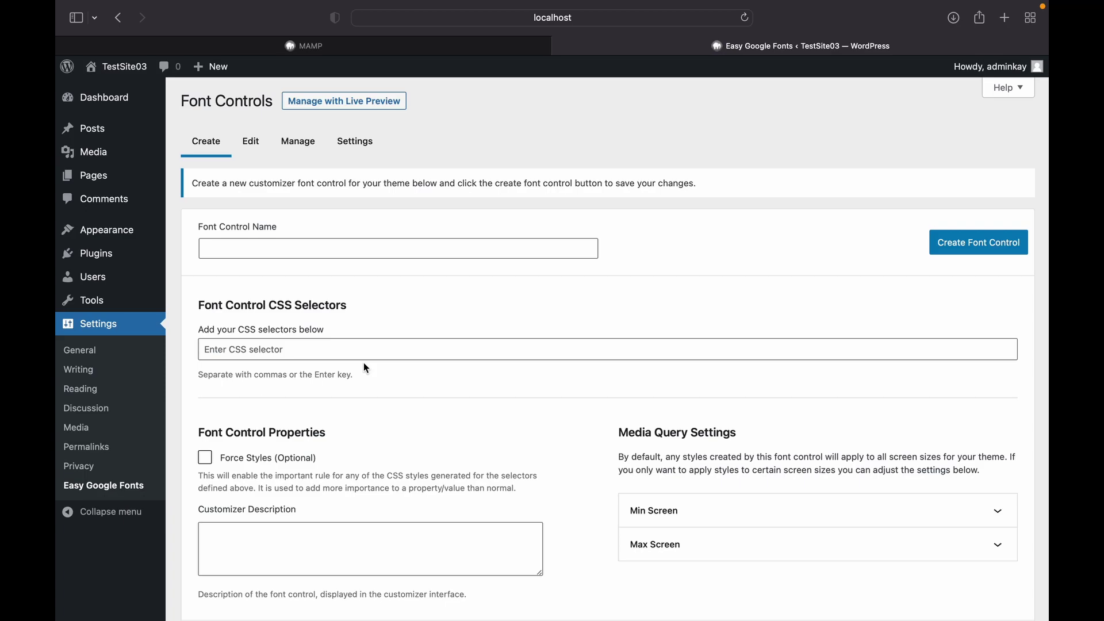
Leave the font controls page for the TestSite03 front page and inspect the site title link
left_click(103, 70)
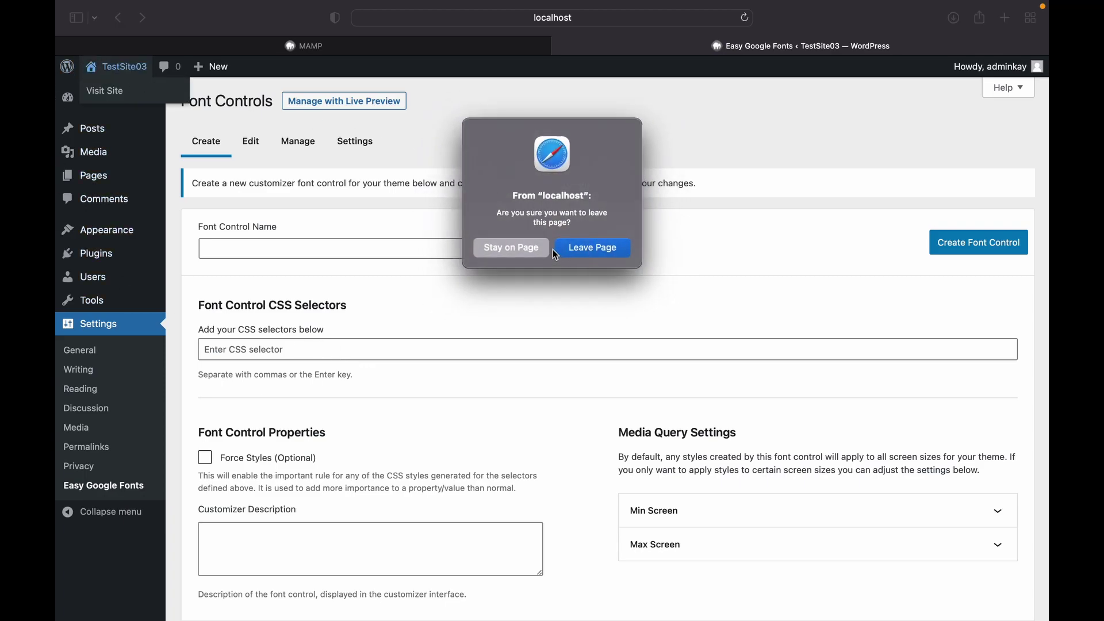
left_click(594, 253)
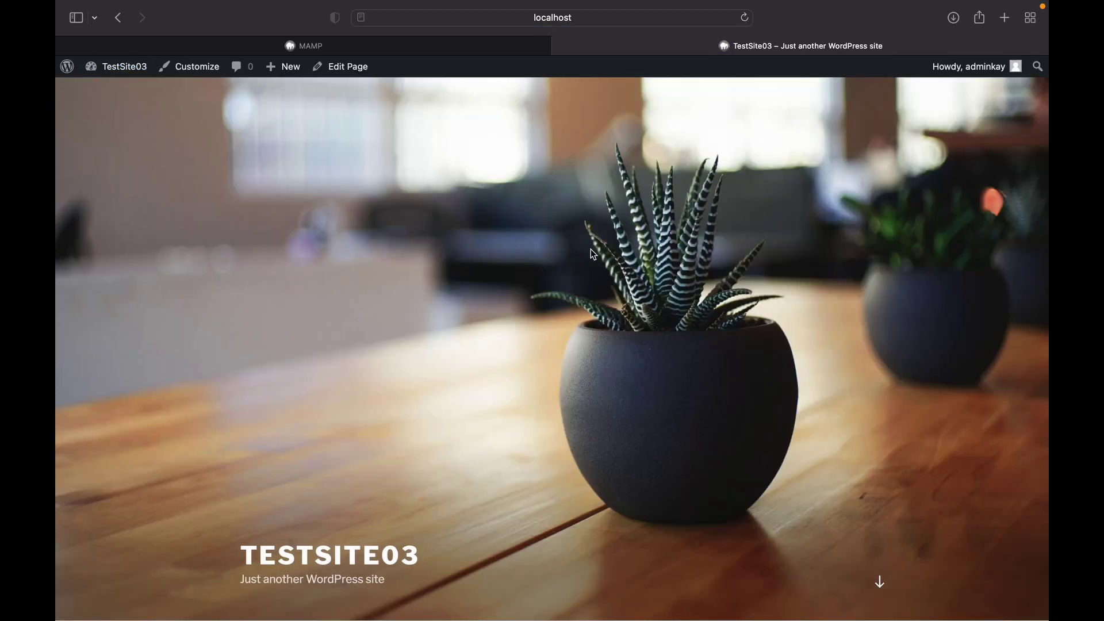
scroll(594, 253, "down", 3)
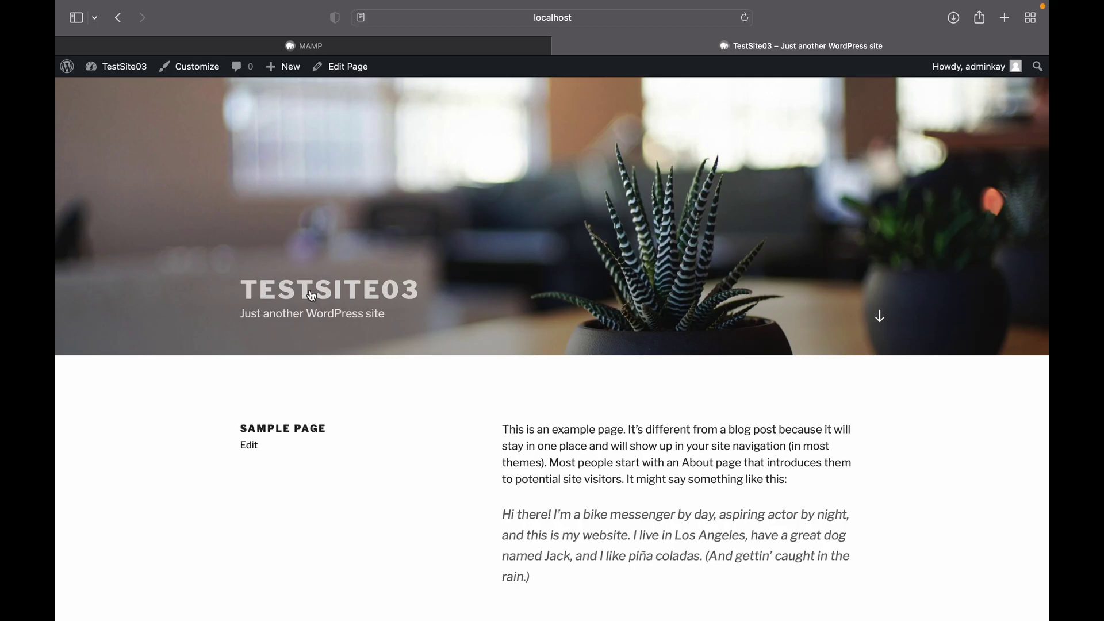
right_click(311, 295)
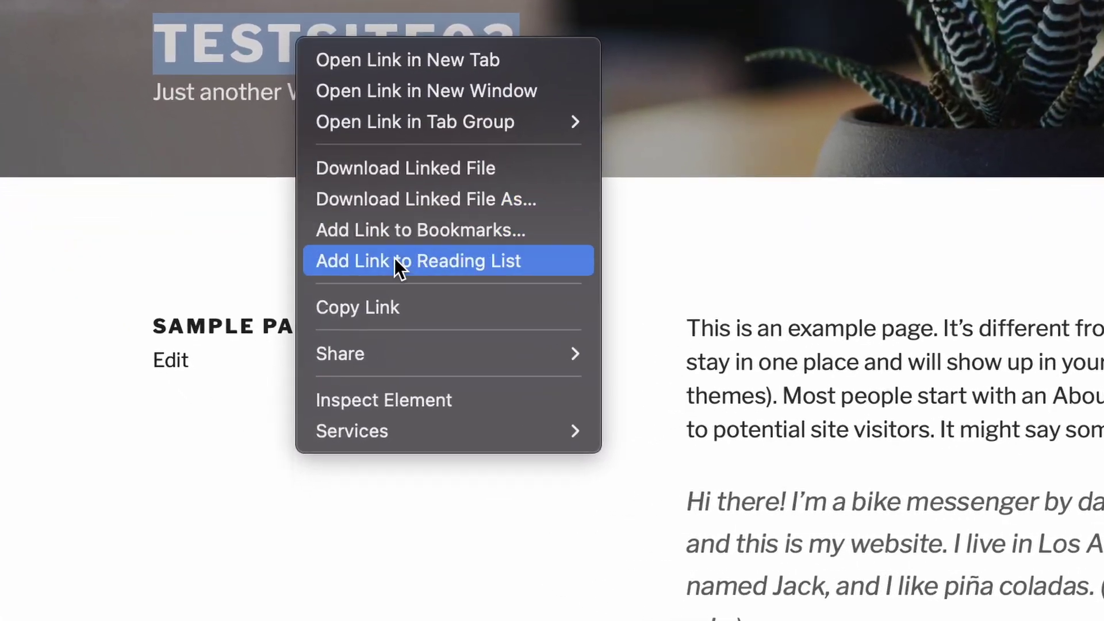
left_click(406, 401)
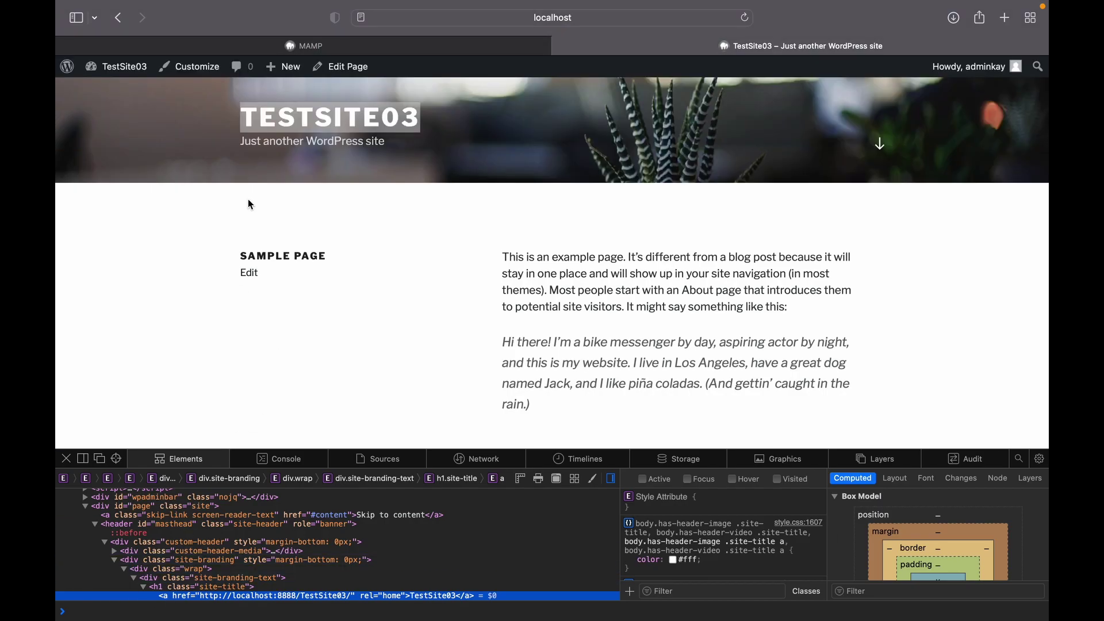
Close the web inspector, dismiss the plugin tip, and go to Settings > Easy Google Fonts
left_click(147, 68)
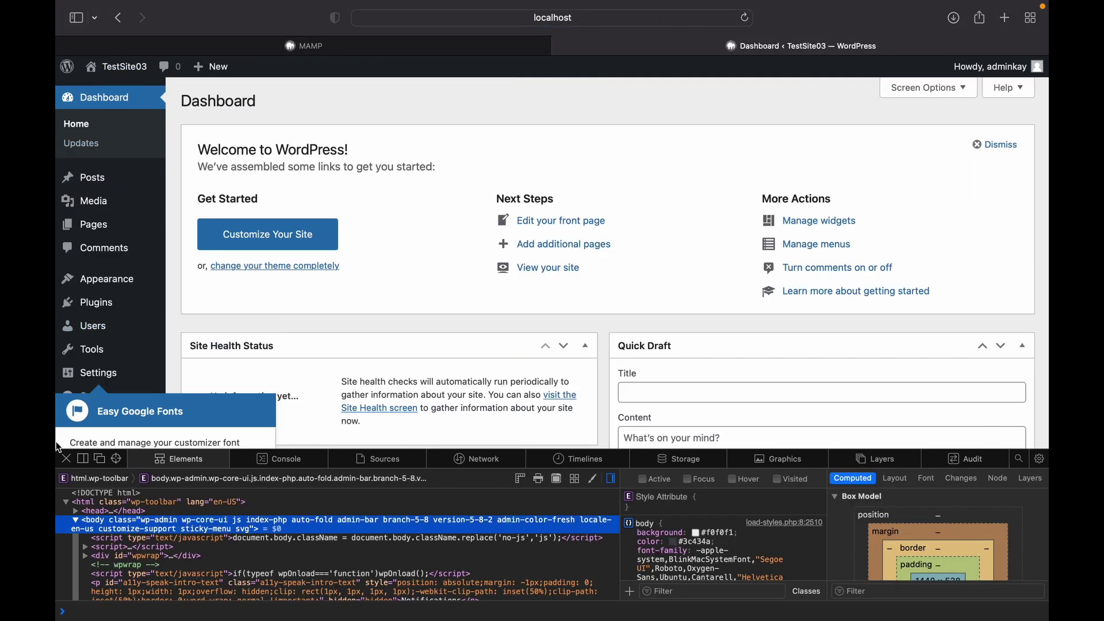
left_click(65, 459)
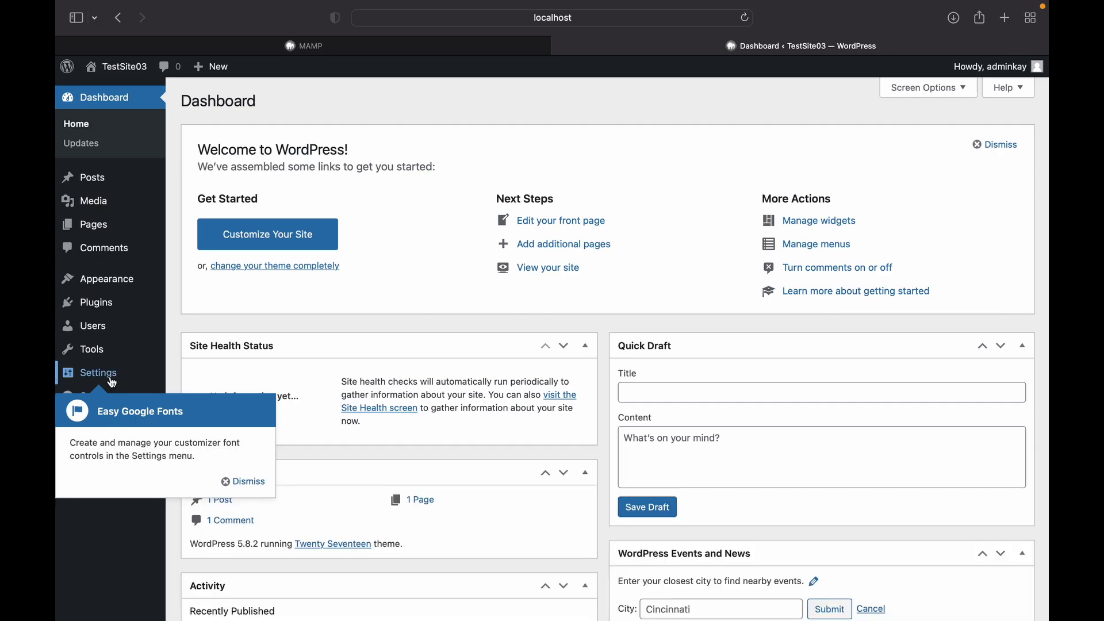
scroll(176, 437, "down", 2)
left_click(240, 483)
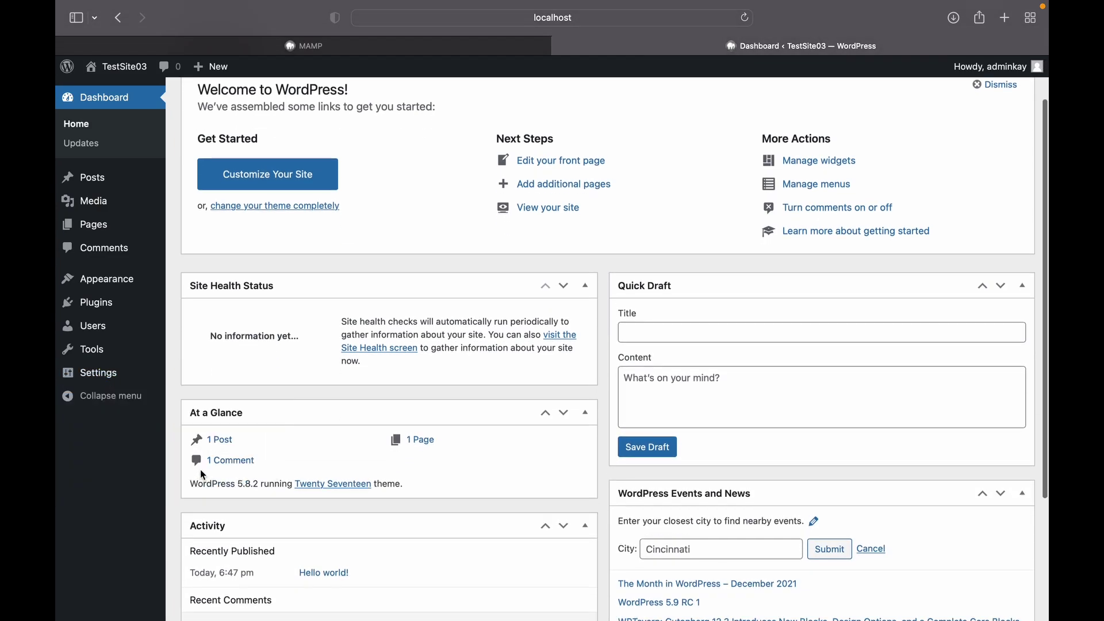
left_click(117, 371)
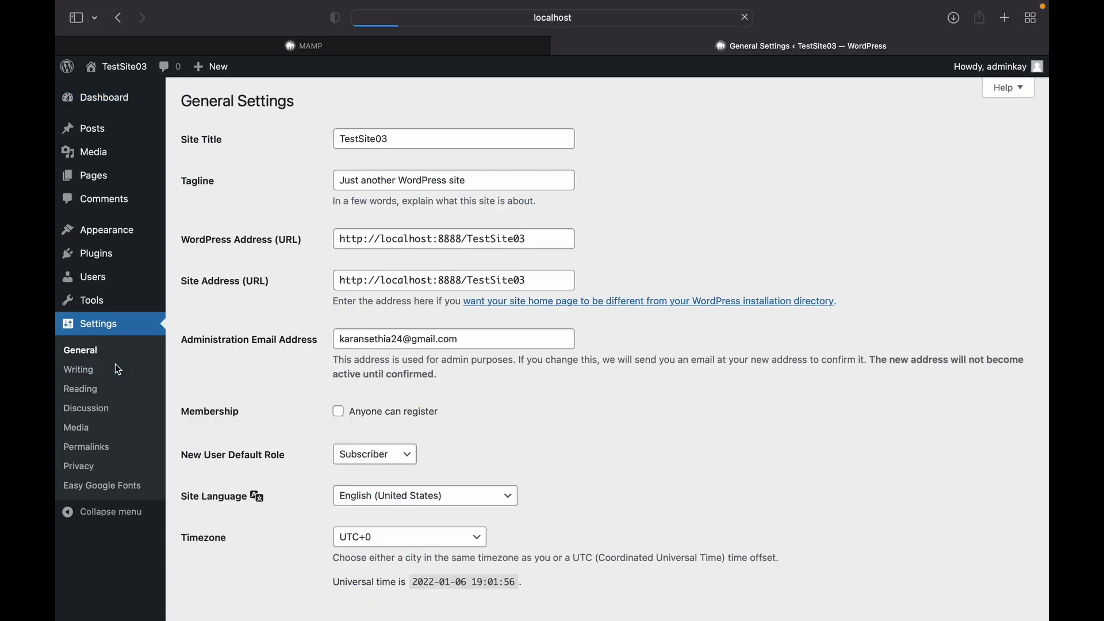
scroll(115, 368, "down", 2)
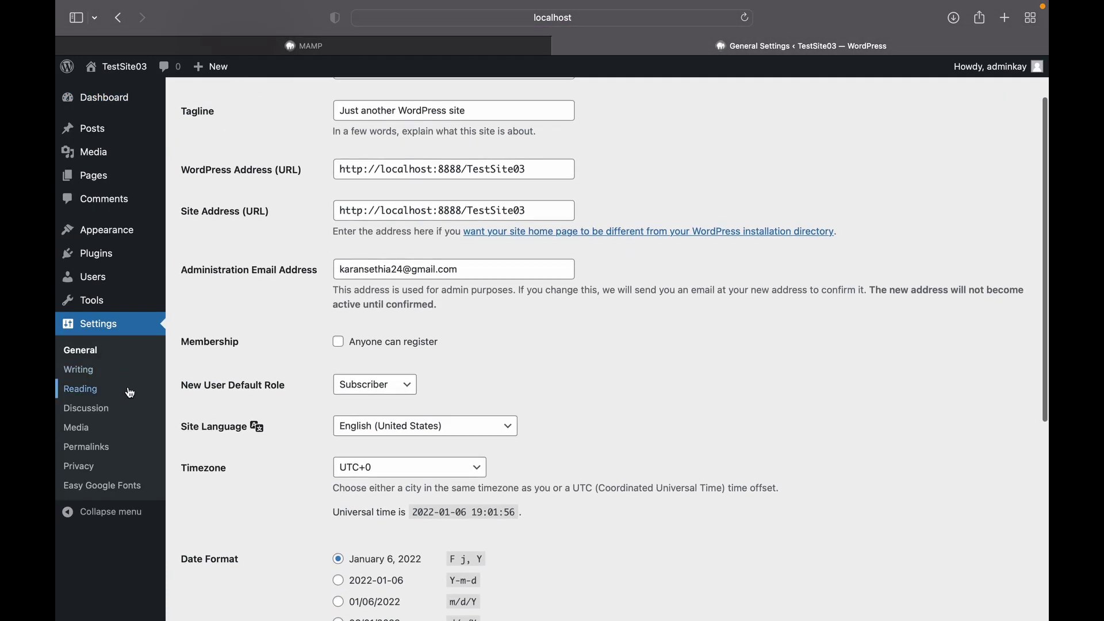
left_click(121, 495)
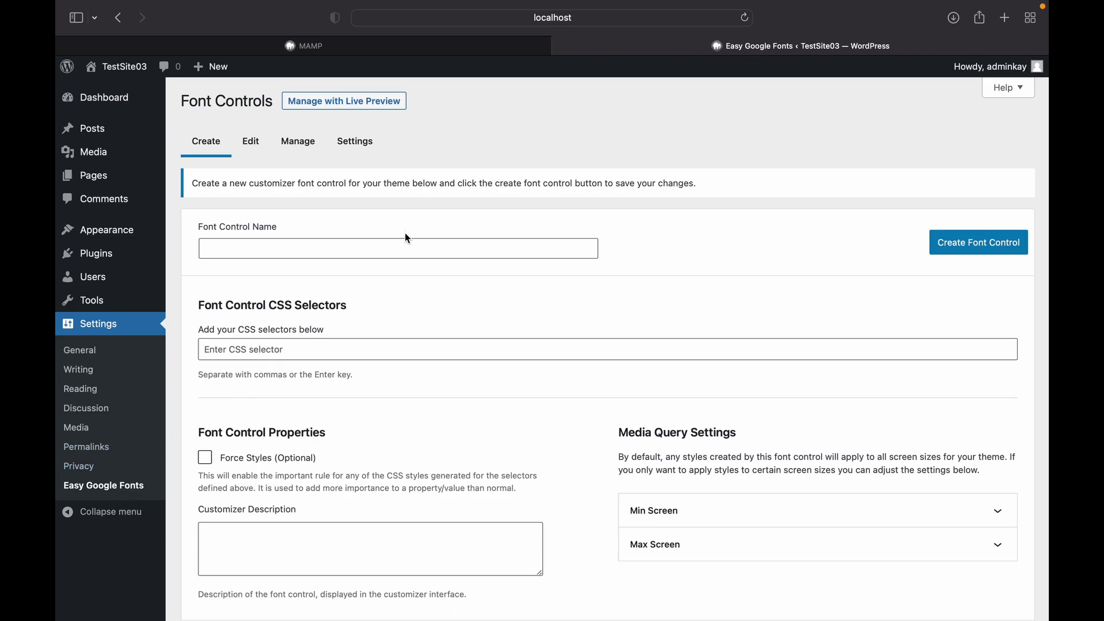
Create a font control named Paragraph with selector p and Force Styles enabled
left_click(396, 251)
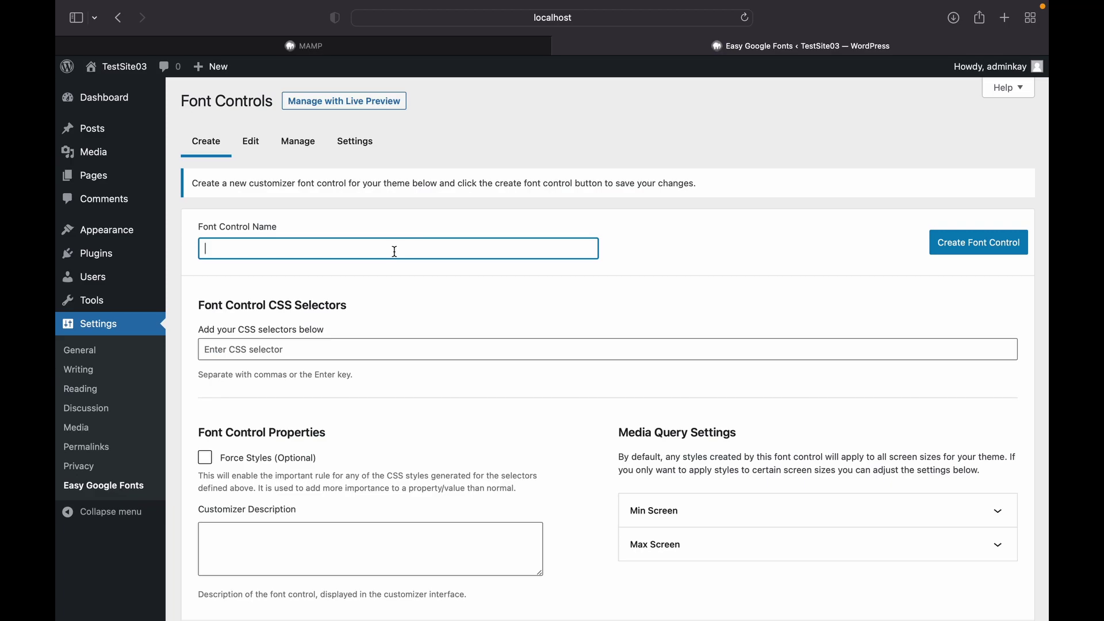
type("Paragraph")
left_click(298, 345)
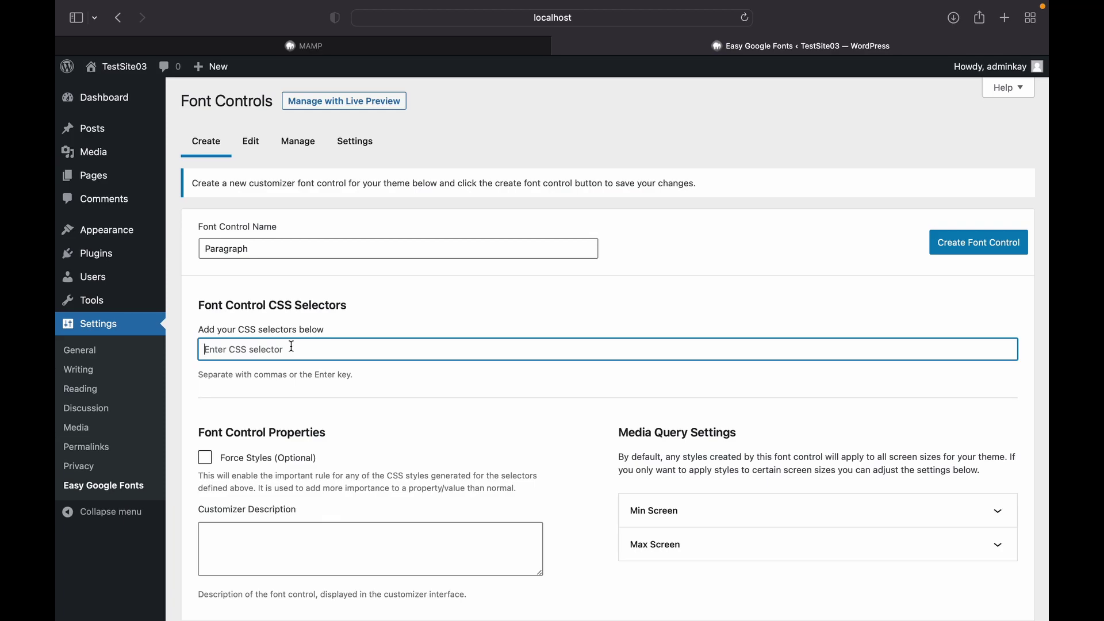
type("p")
scroll(333, 404, "down", 1)
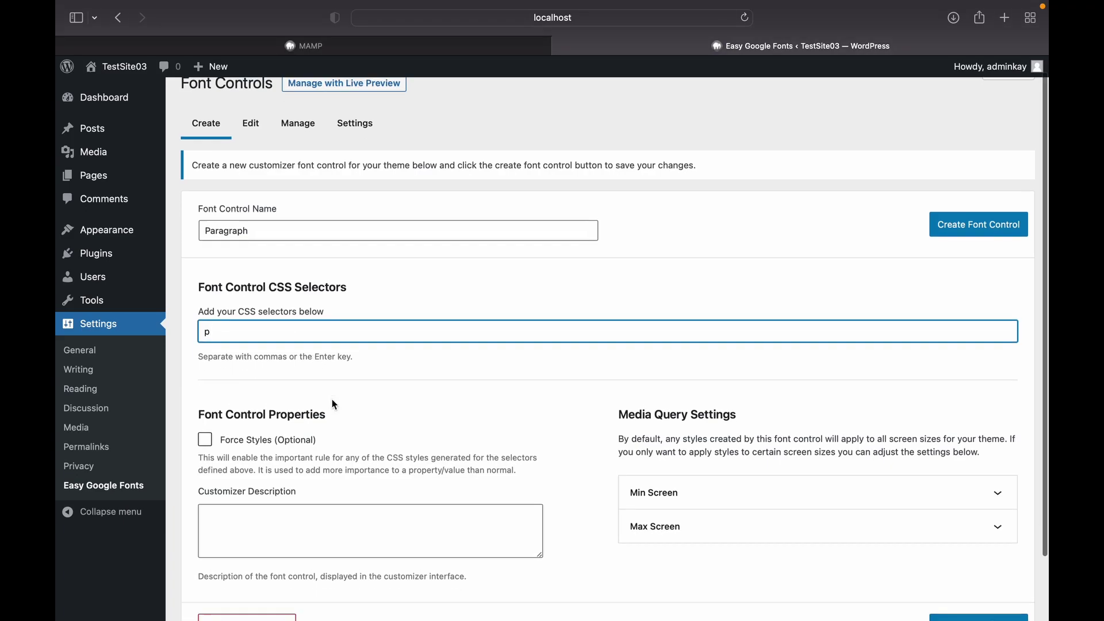
left_click(207, 442)
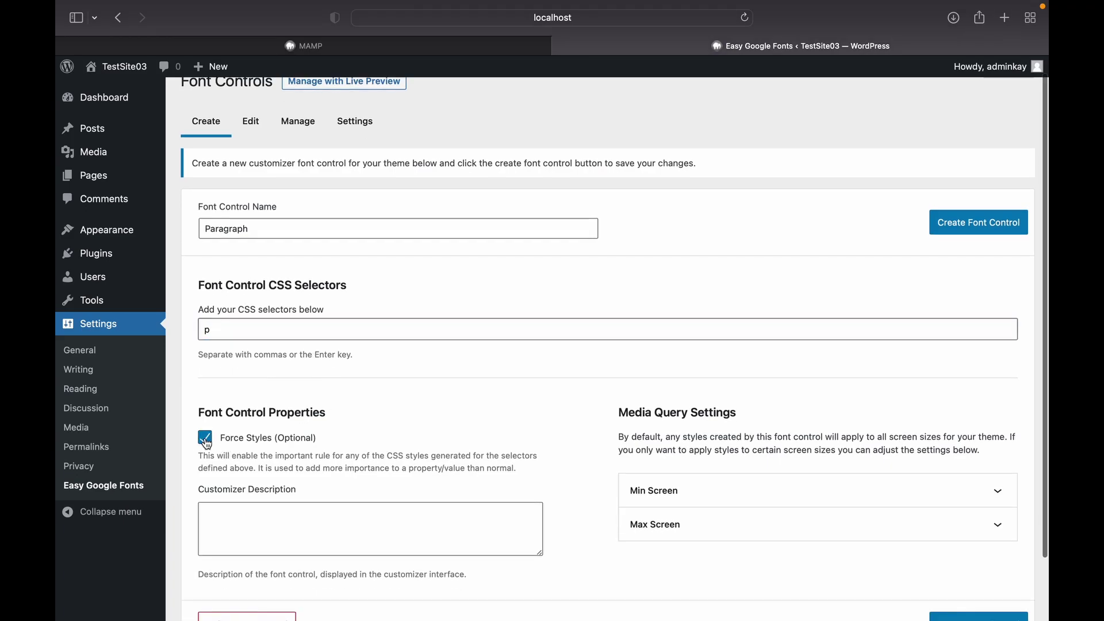
scroll(364, 434, "down", 3)
scroll(364, 434, "up", 3)
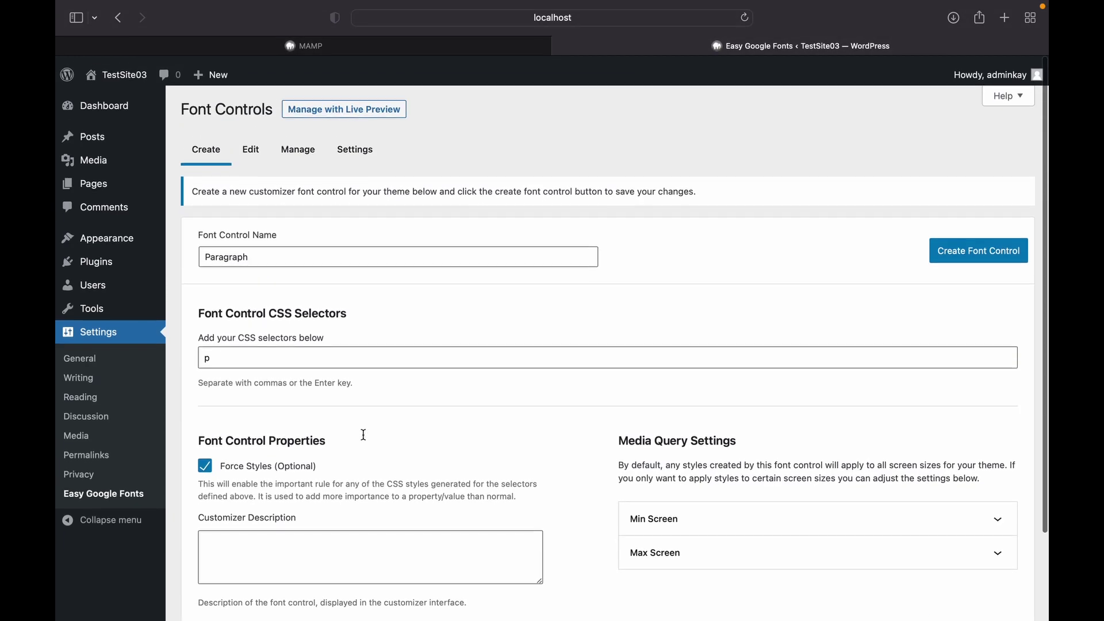
scroll(365, 434, "down", 3)
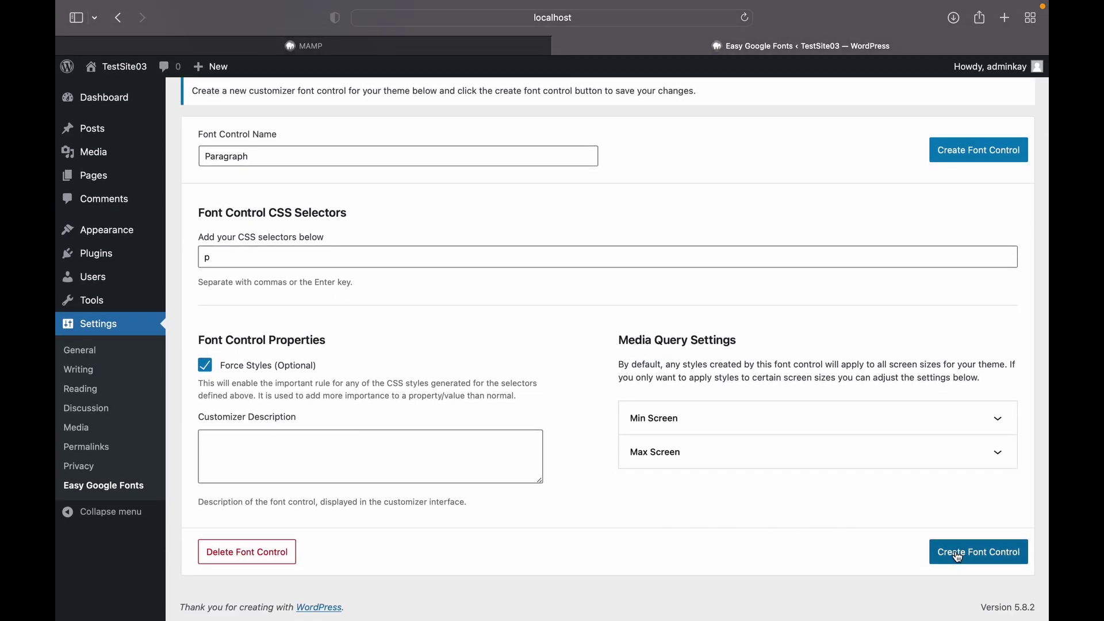
left_click(959, 557)
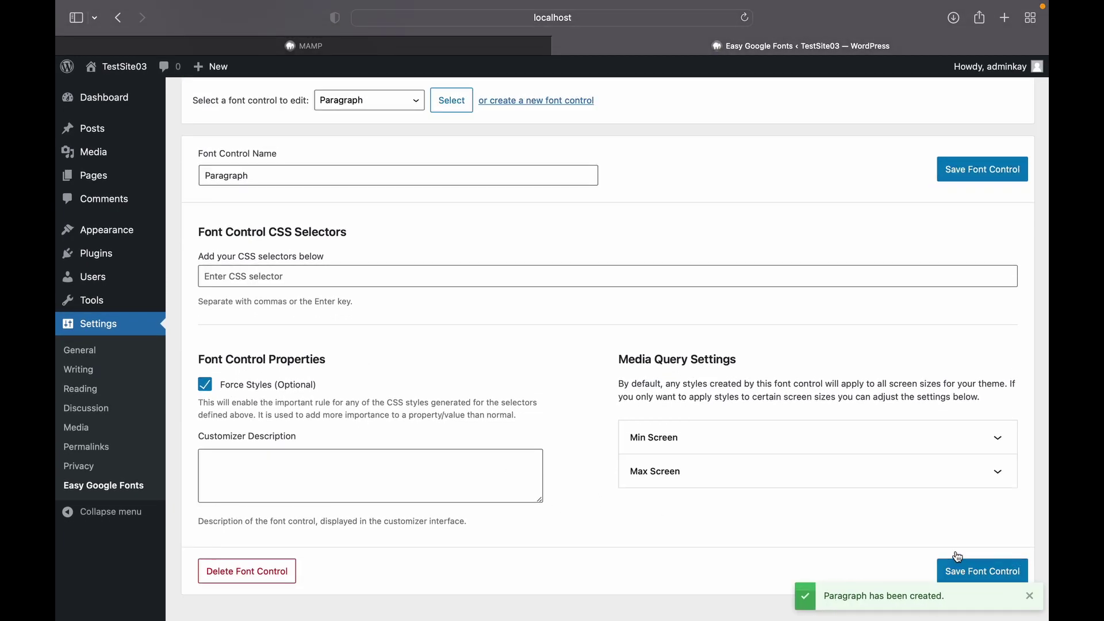
scroll(550, 382, "up", 3)
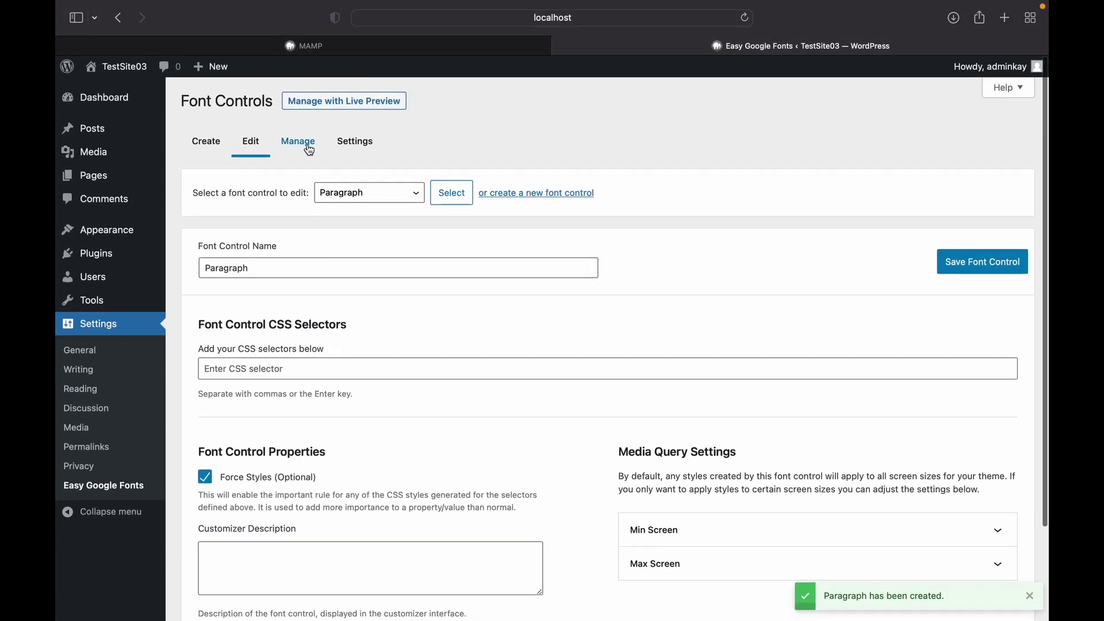
Review the Paragraph control under Manage, then go to the plugin's Google API Key settings
left_click(298, 142)
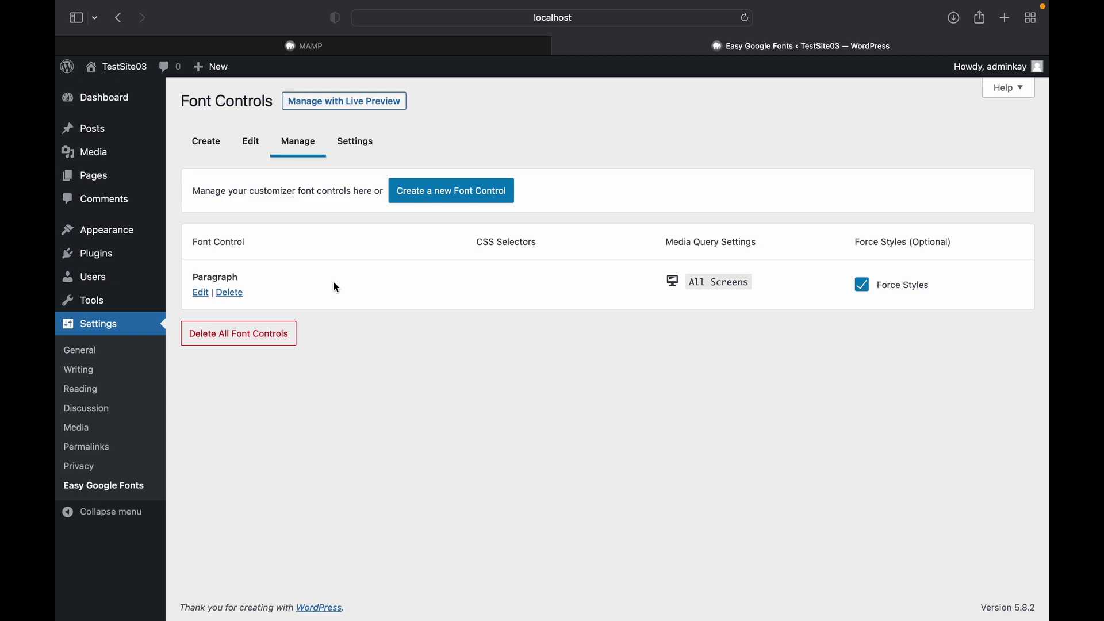
left_click(345, 144)
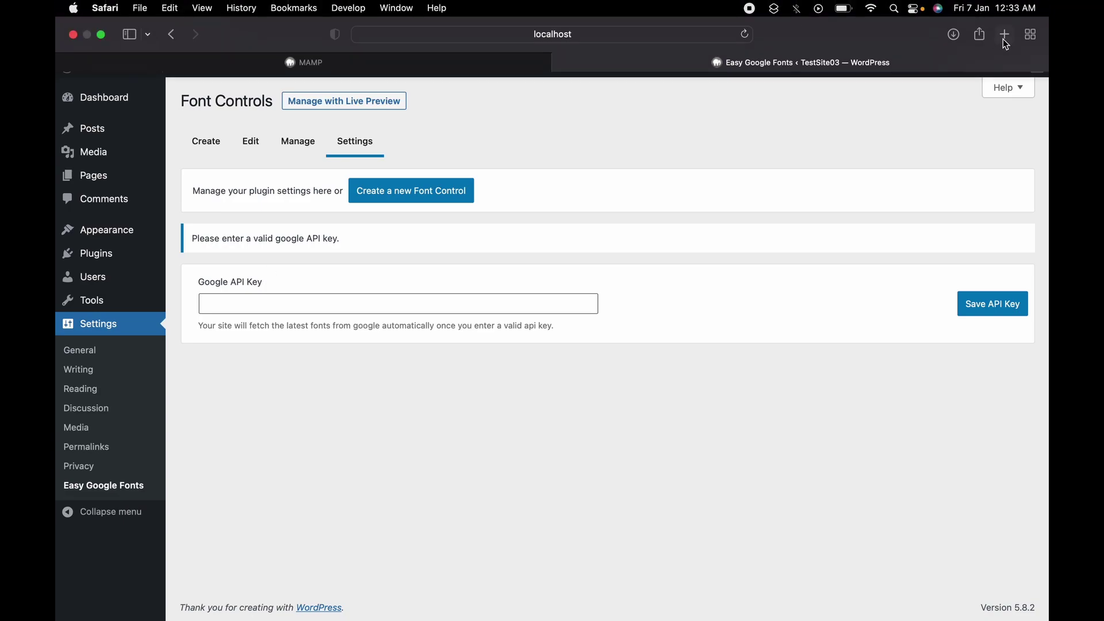
Search Google for 'google fonts api' and read the Developer API guide's API key section
left_click(1003, 36)
type("googl")
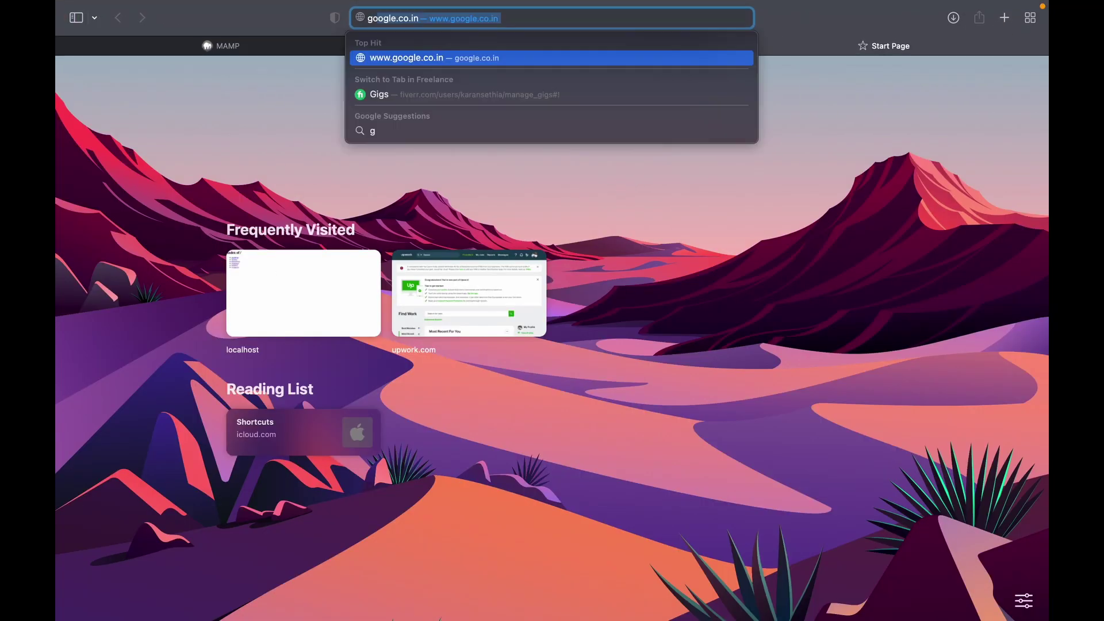
type("e fonts")
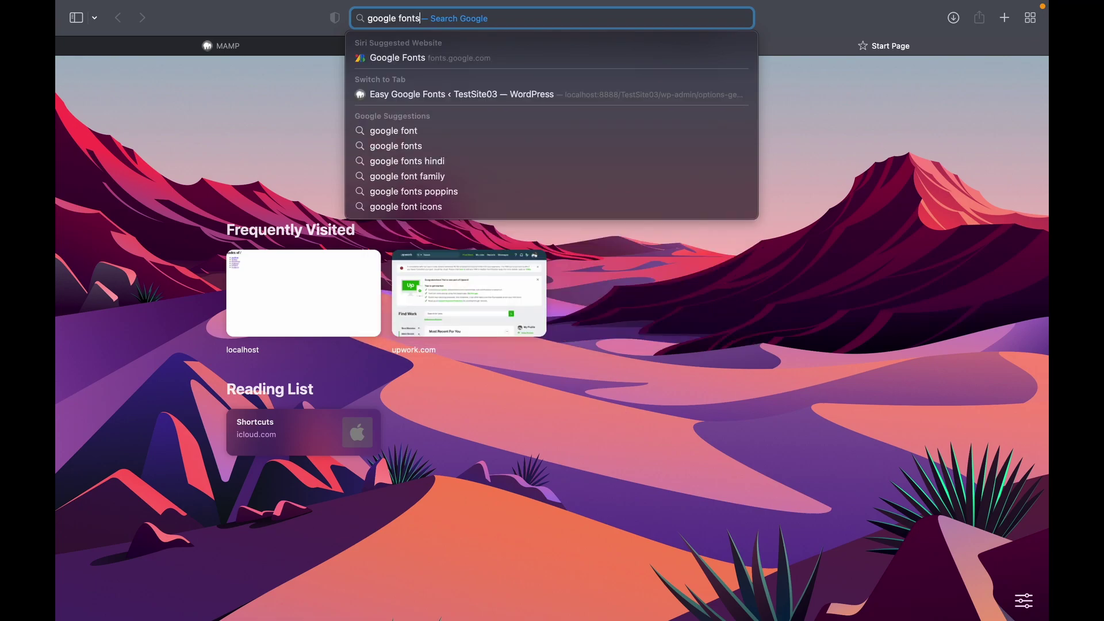
type(" api")
key("Return")
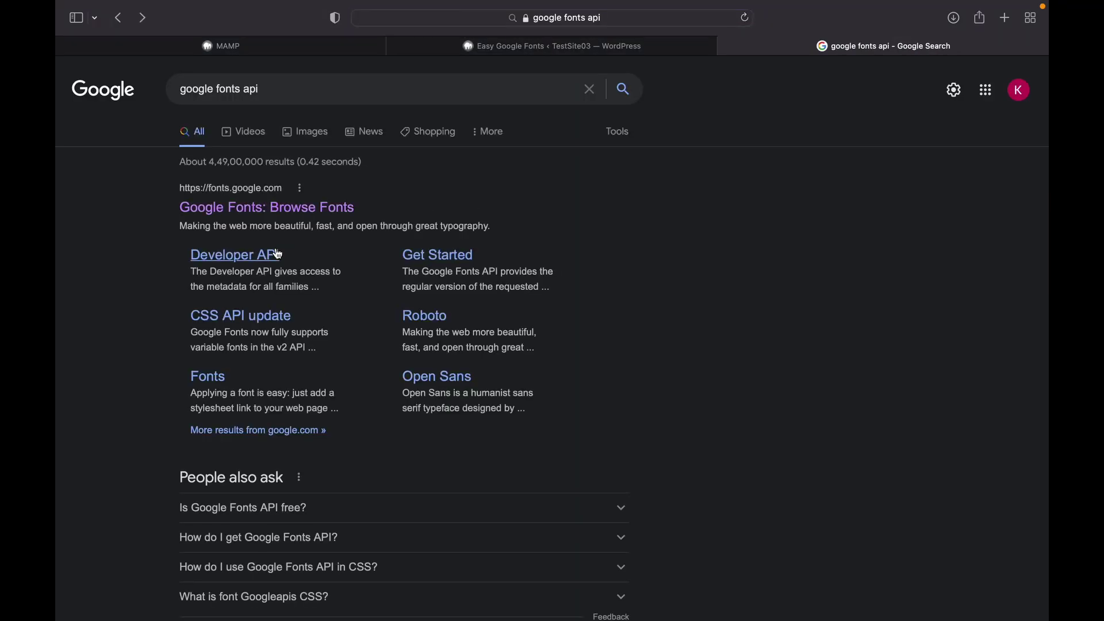
left_click(272, 257)
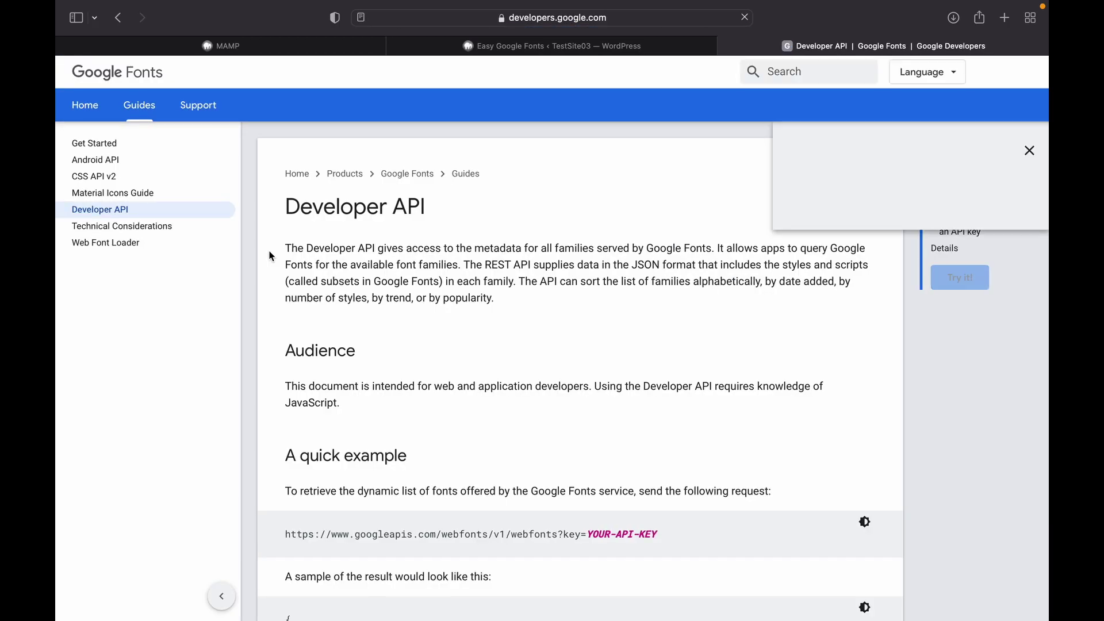
scroll(419, 335, "down", 10)
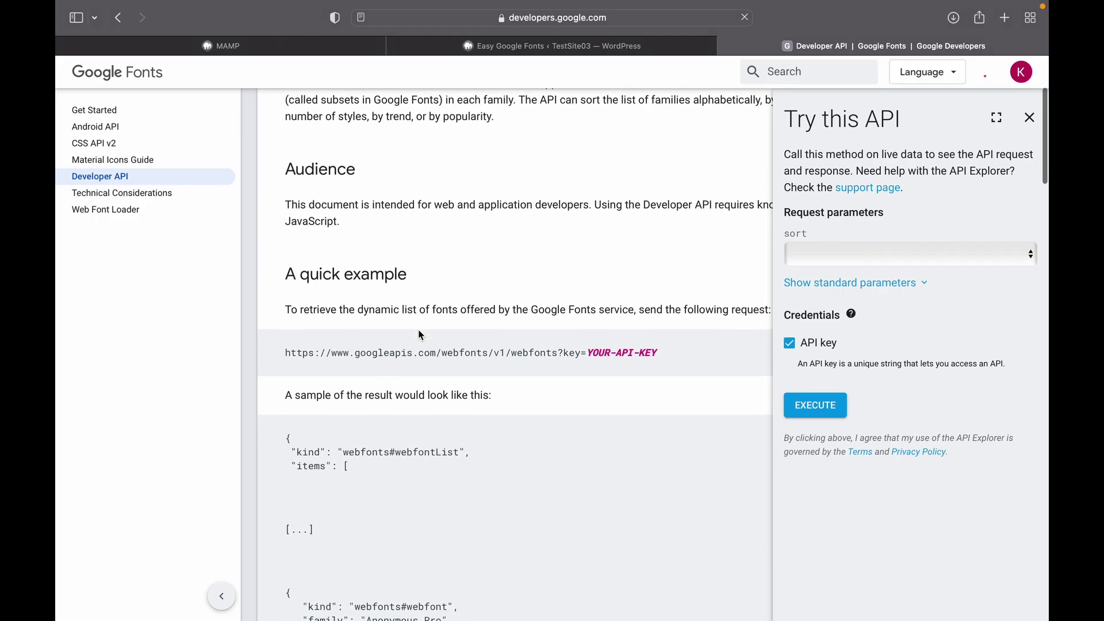
scroll(419, 330, "down", 7)
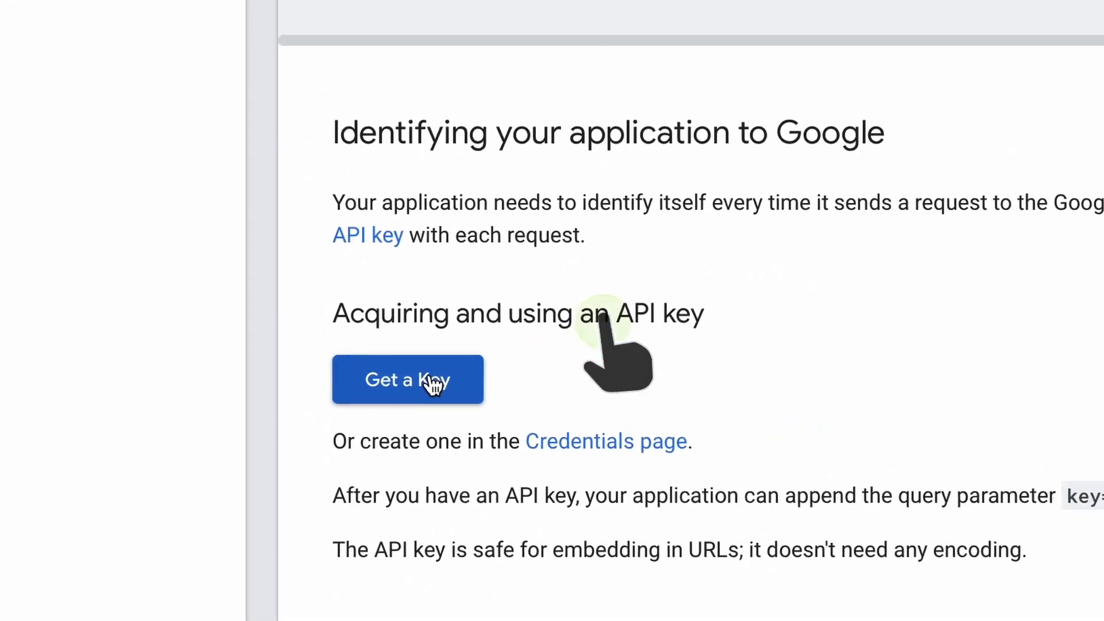
Generate a Google Fonts API key for a new project named My blog, accepting the terms, and copy it
left_click(546, 331)
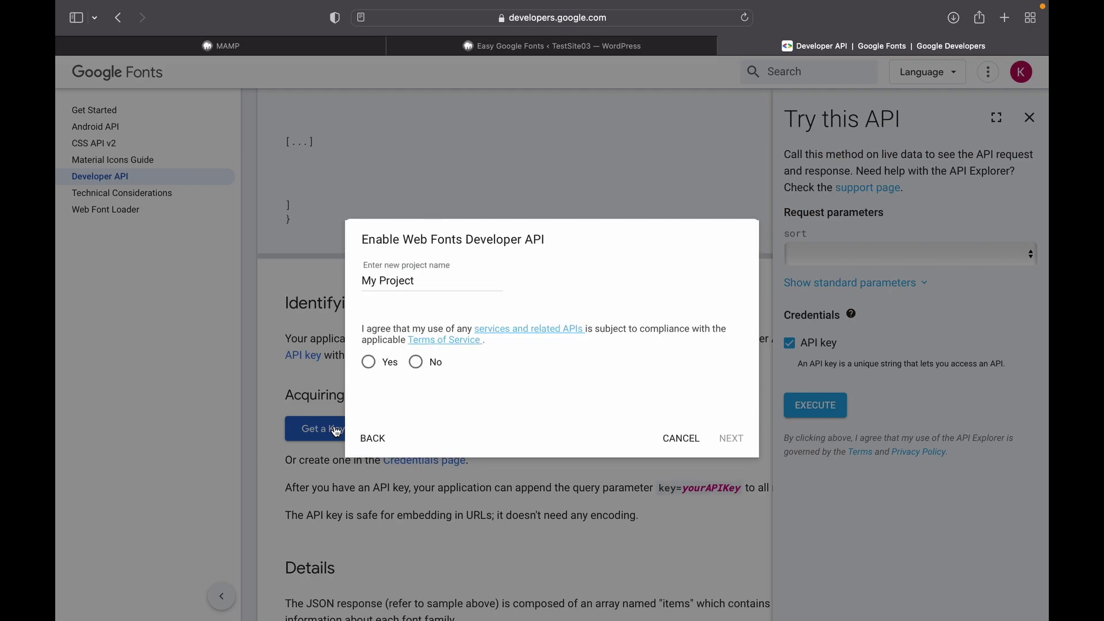
double_click(401, 282)
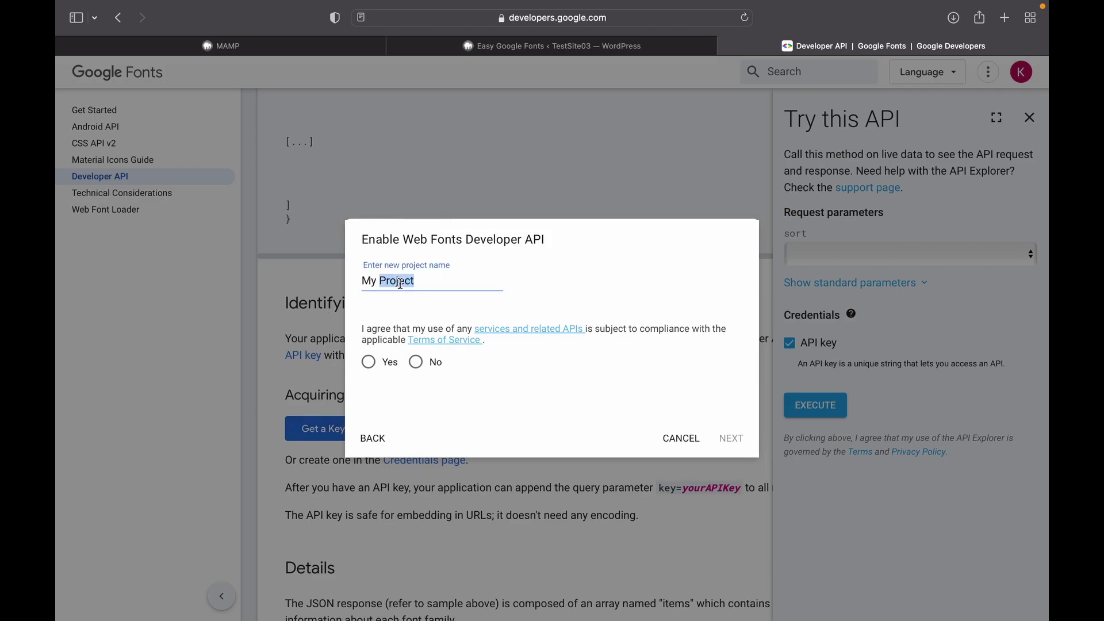
type("blog")
left_click(368, 362)
left_click(729, 441)
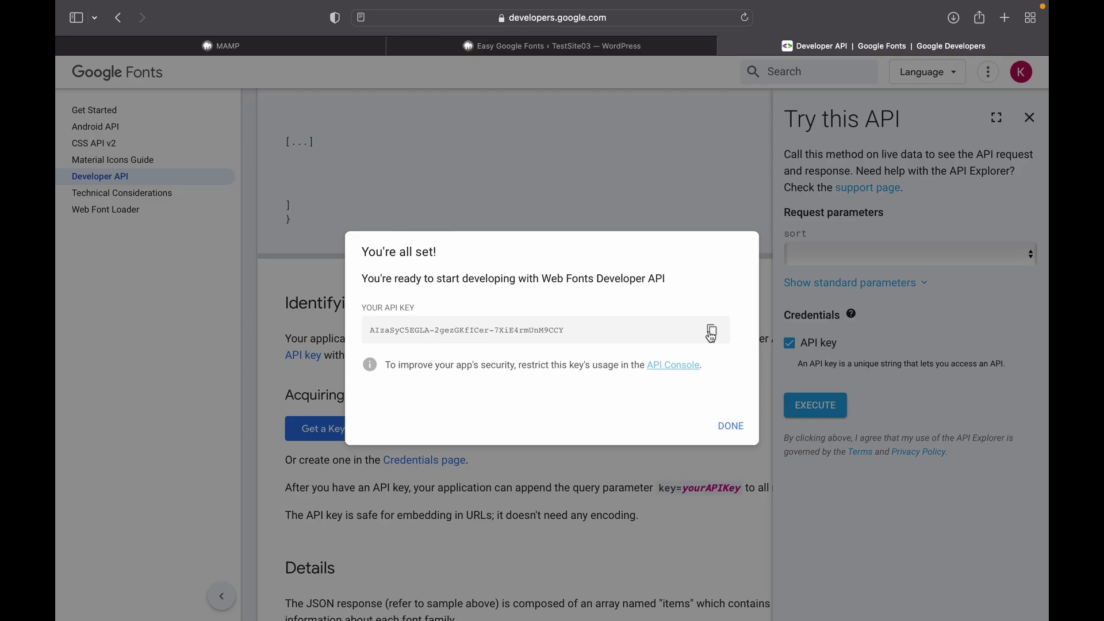
left_click(712, 333)
Paste the copied key into the Easy Google Fonts Google API Key field and save it
left_click(578, 51)
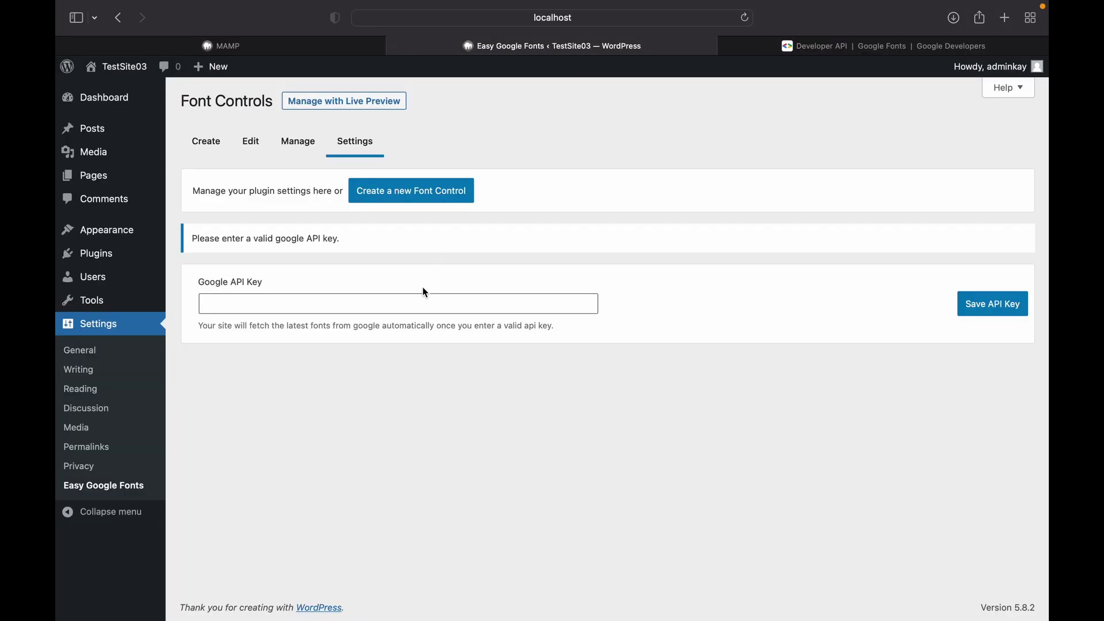
left_click(423, 309)
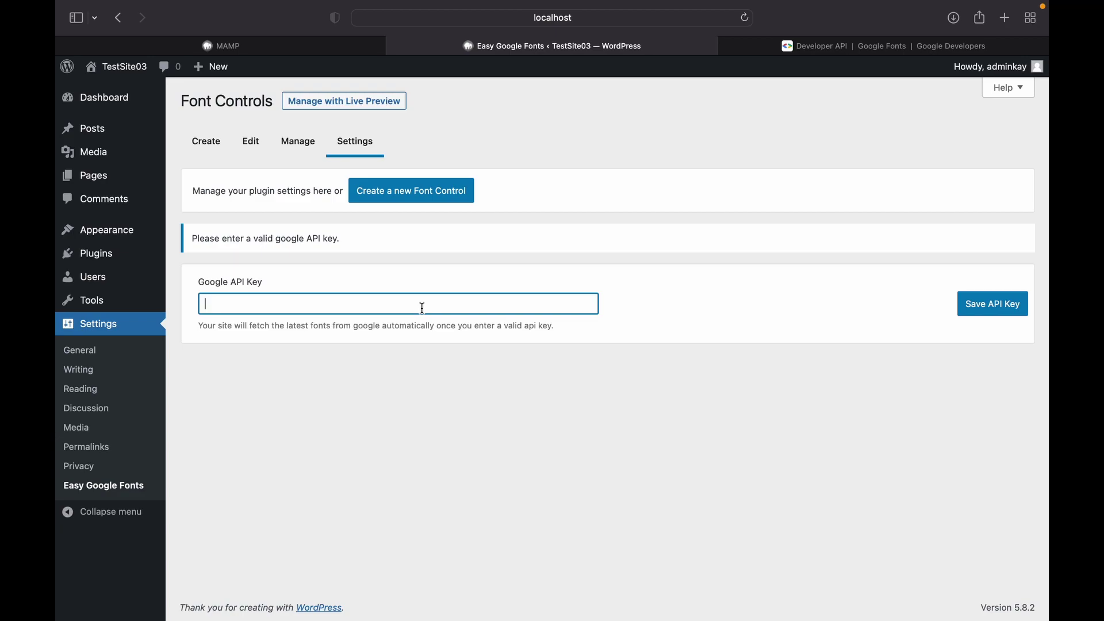
key("super+v")
left_click(1003, 306)
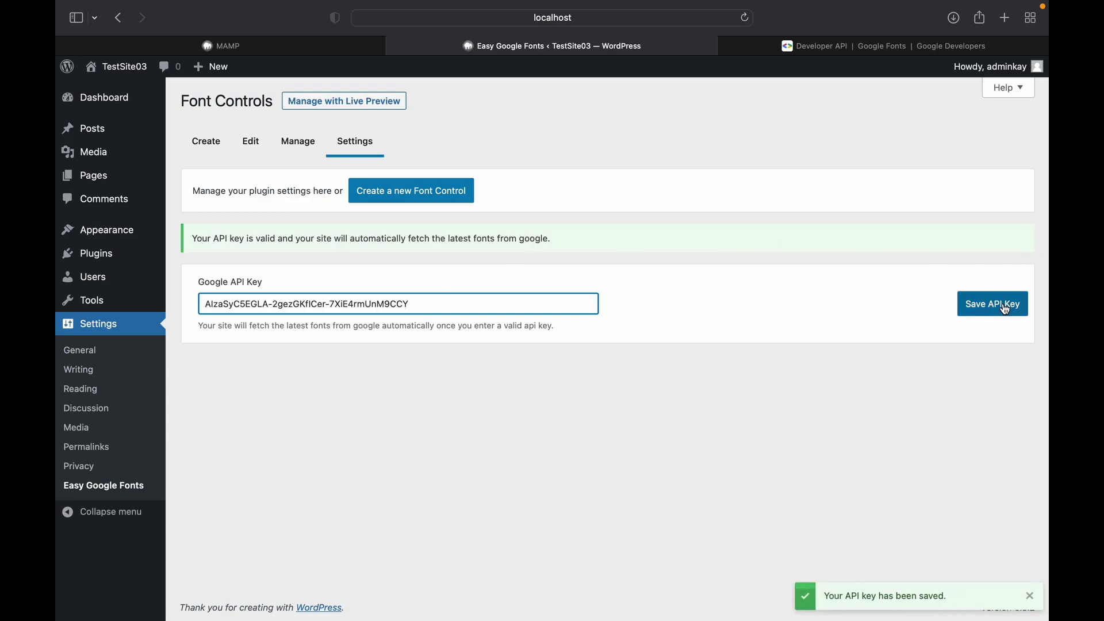
left_click(1006, 310)
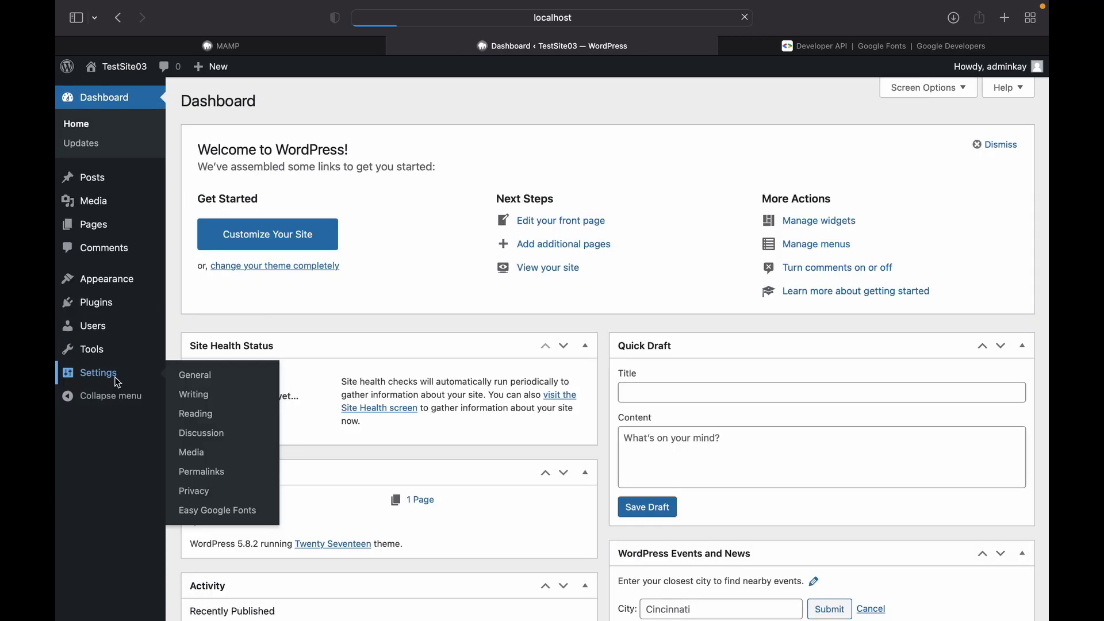
Add p as the Paragraph control's CSS selector tag and save the font control
left_click(113, 375)
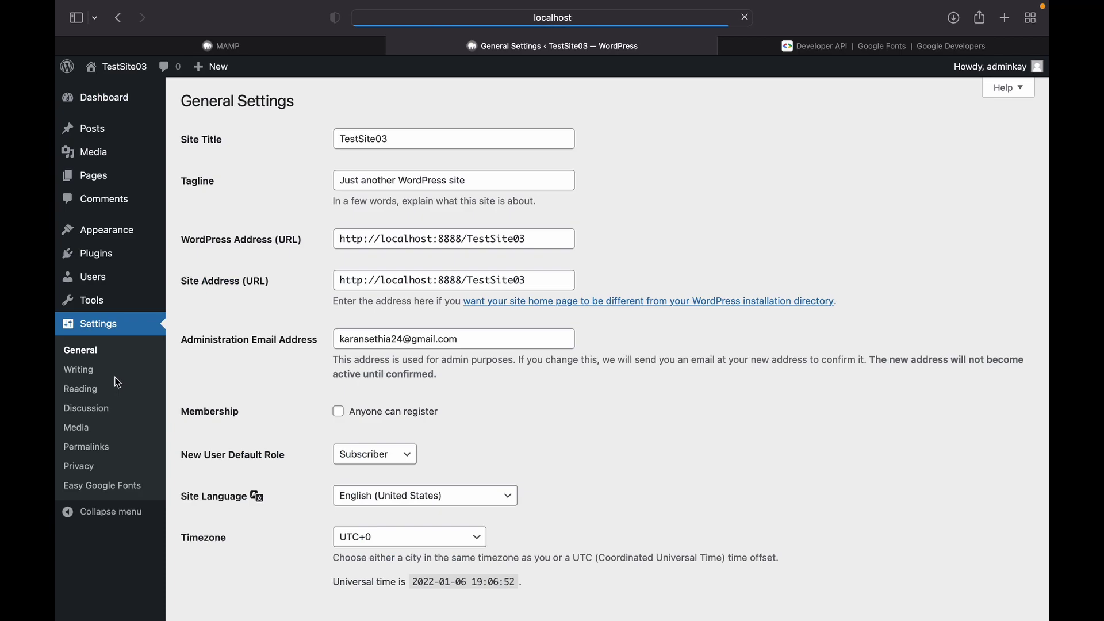
left_click(115, 486)
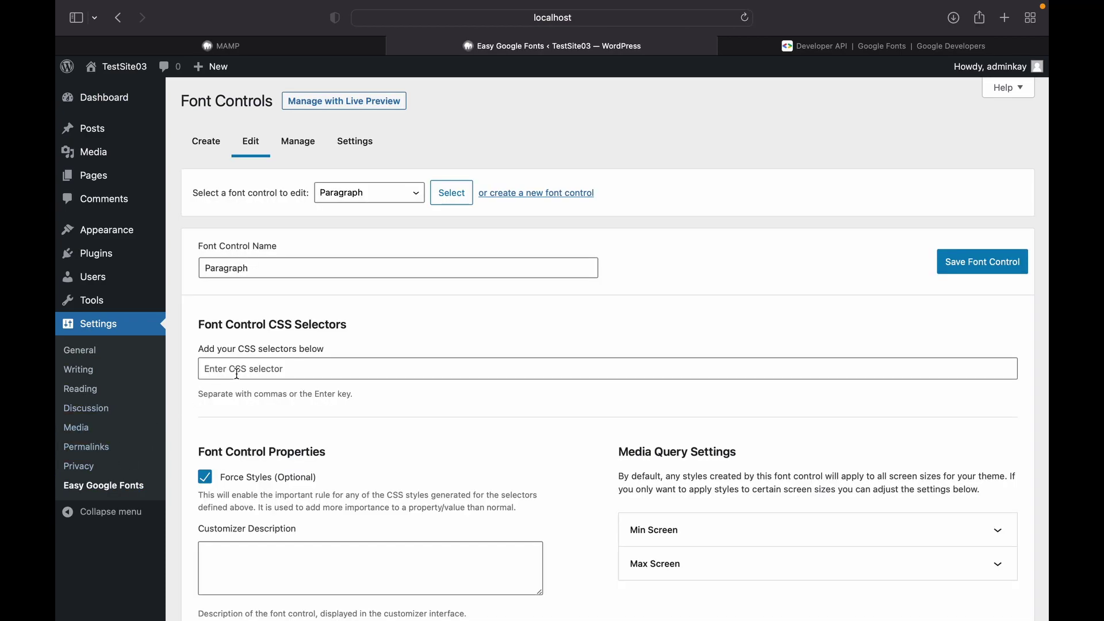
left_click(238, 374)
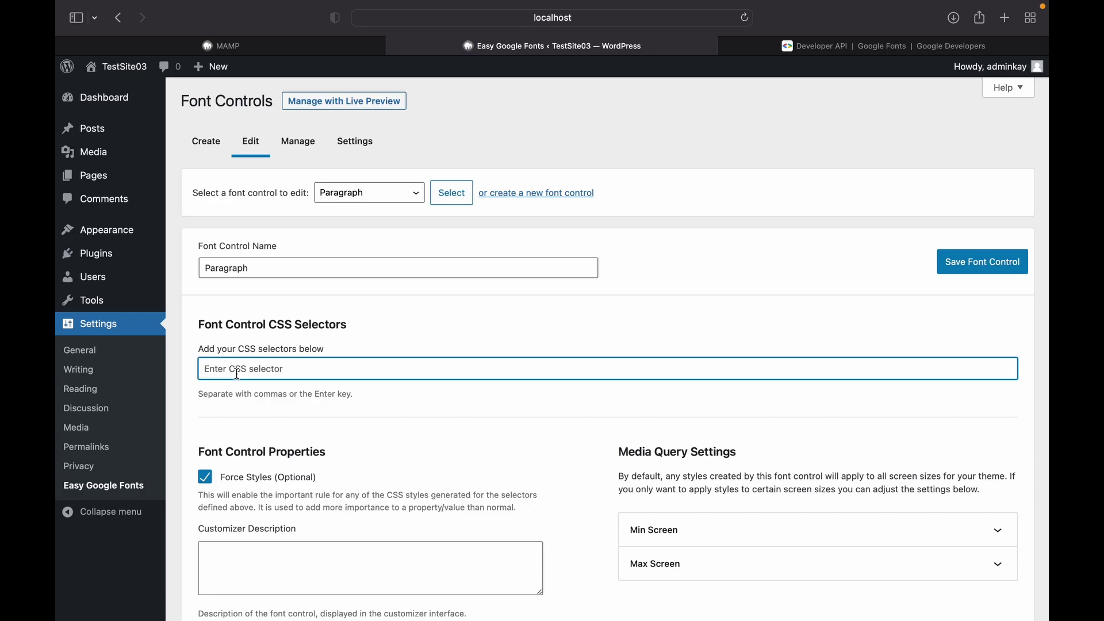
type("p")
scroll(448, 337, "down", 1)
key("Return")
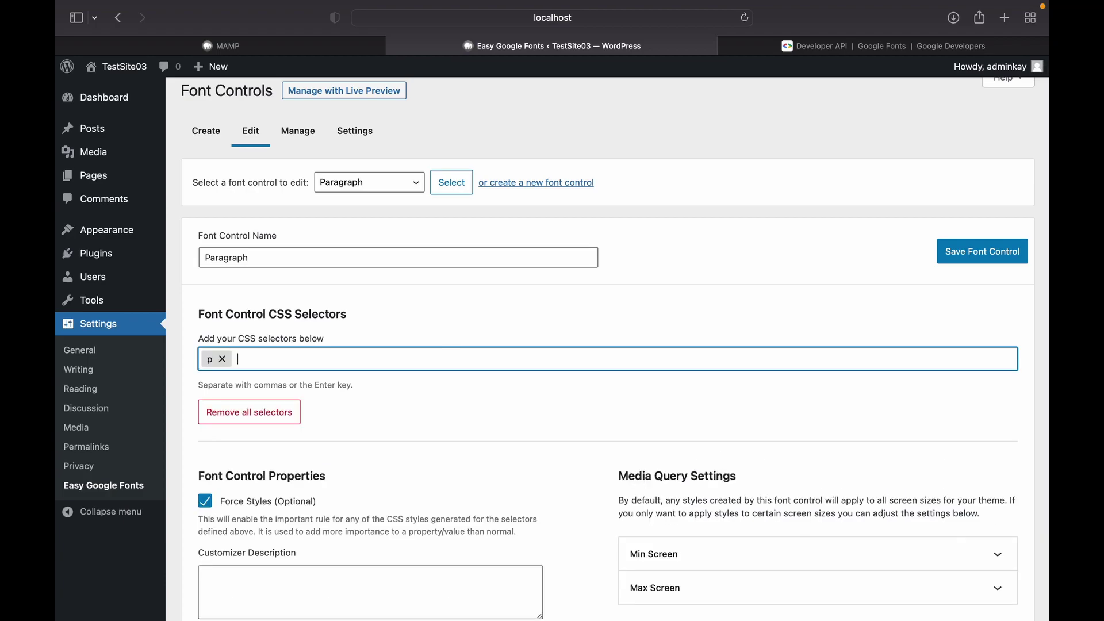
left_click(990, 264)
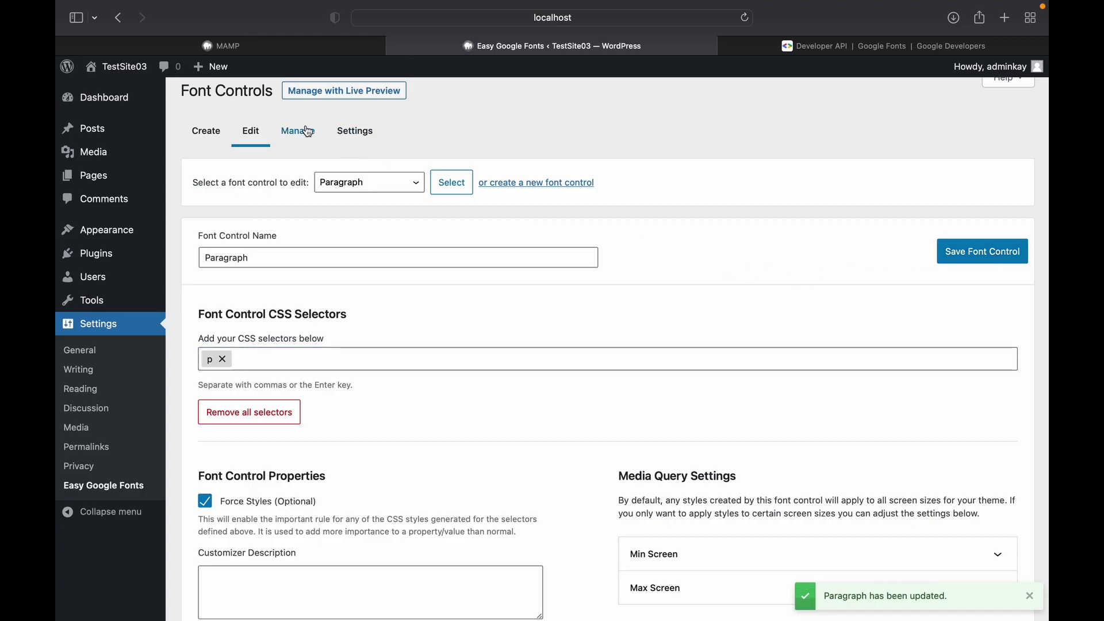
Open the site's Customizer at Typography > Theme Typography
left_click(123, 70)
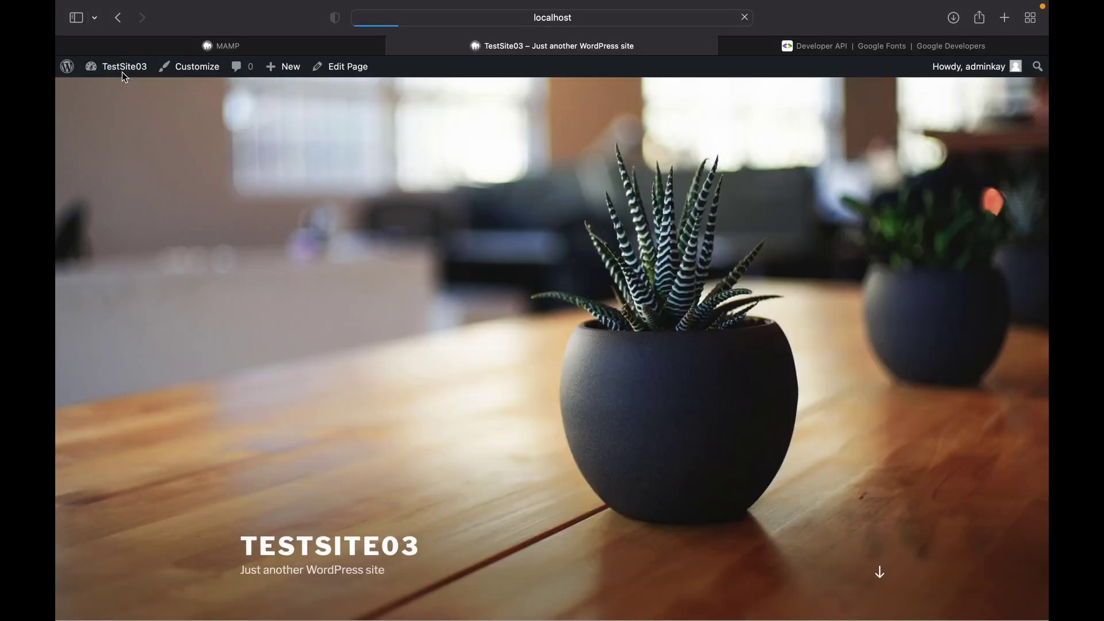
left_click(215, 71)
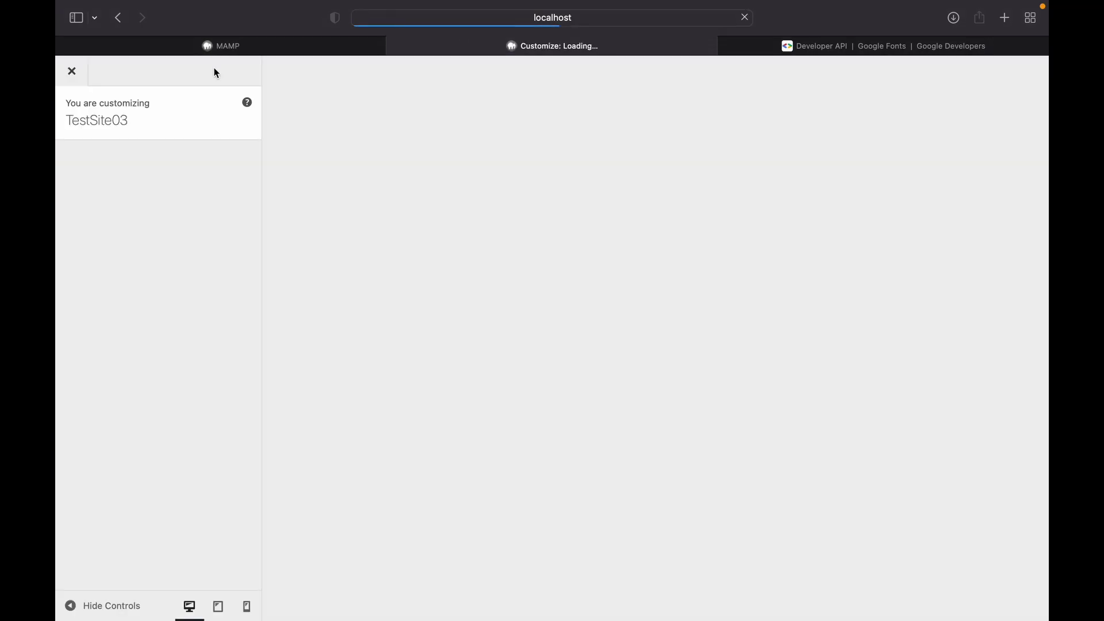
left_click(182, 223)
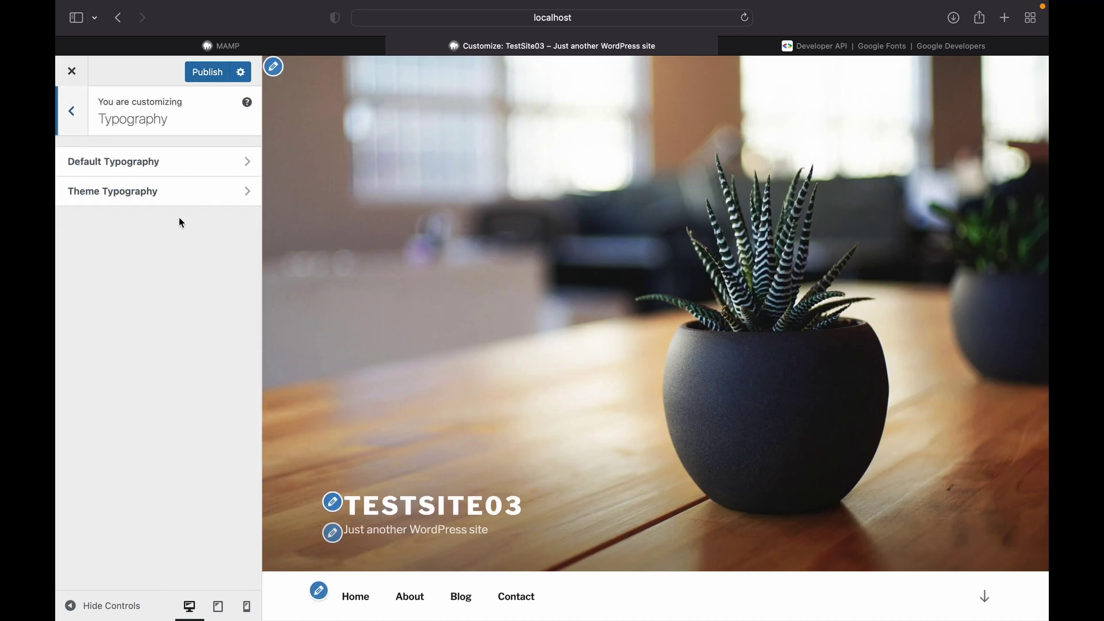
left_click(238, 186)
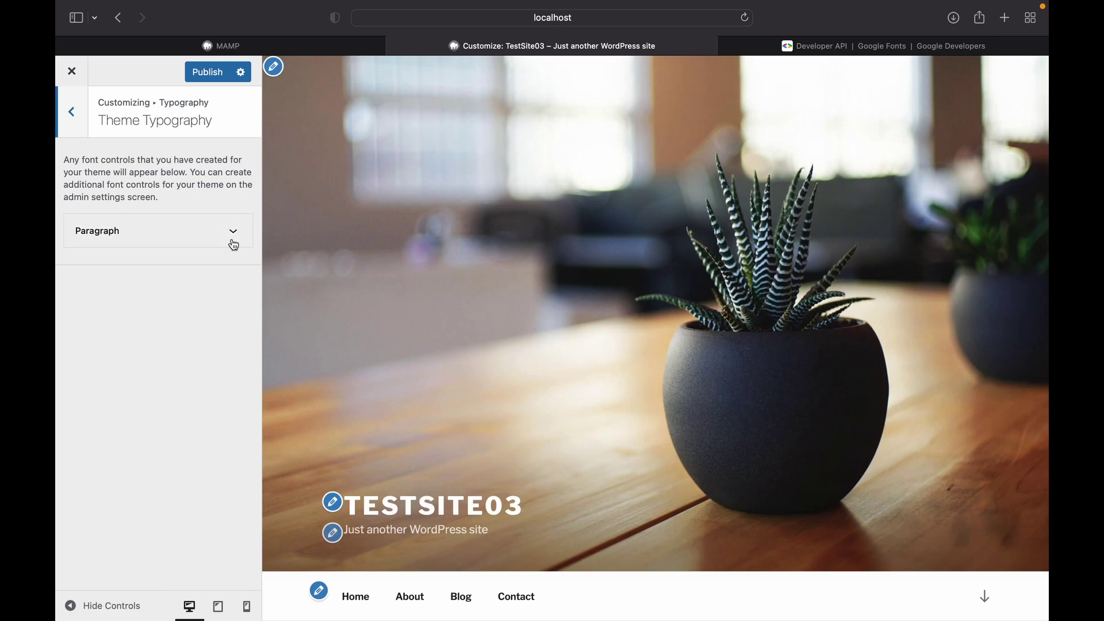
scroll(404, 311, "down", 10)
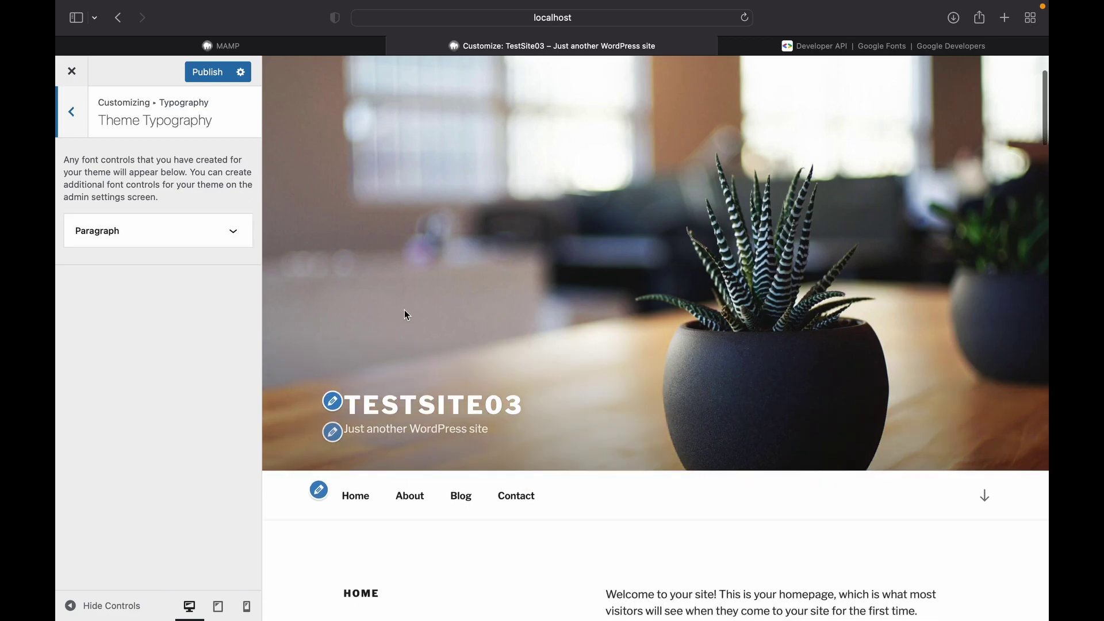
scroll(407, 315, "up", 4)
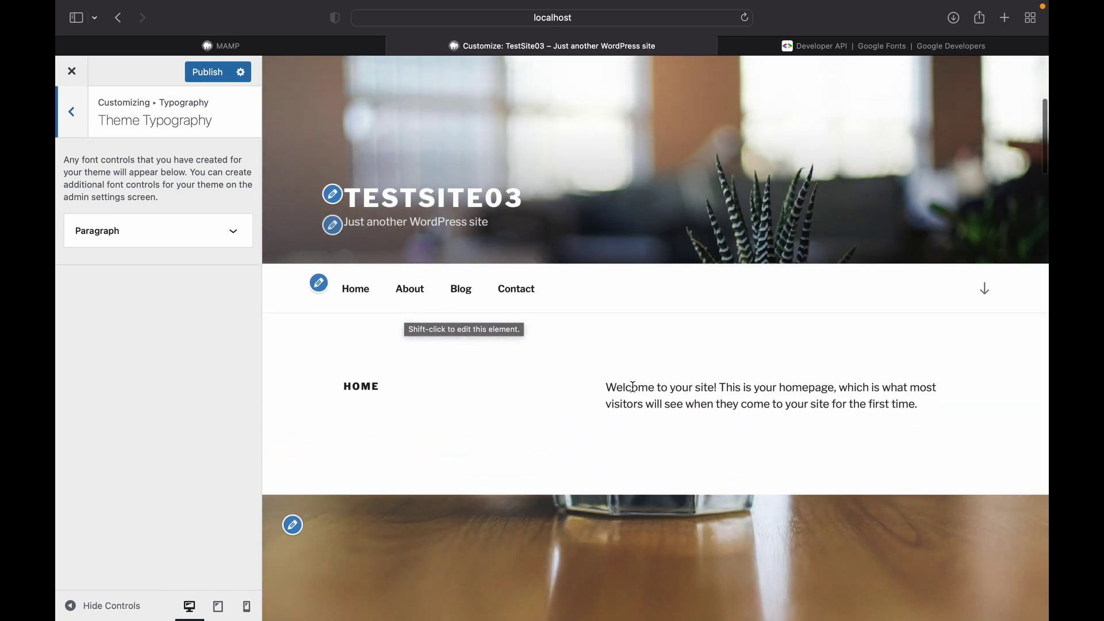
Inspect the welcome paragraph's HTML element in the web inspector, then close it
right_click(655, 391)
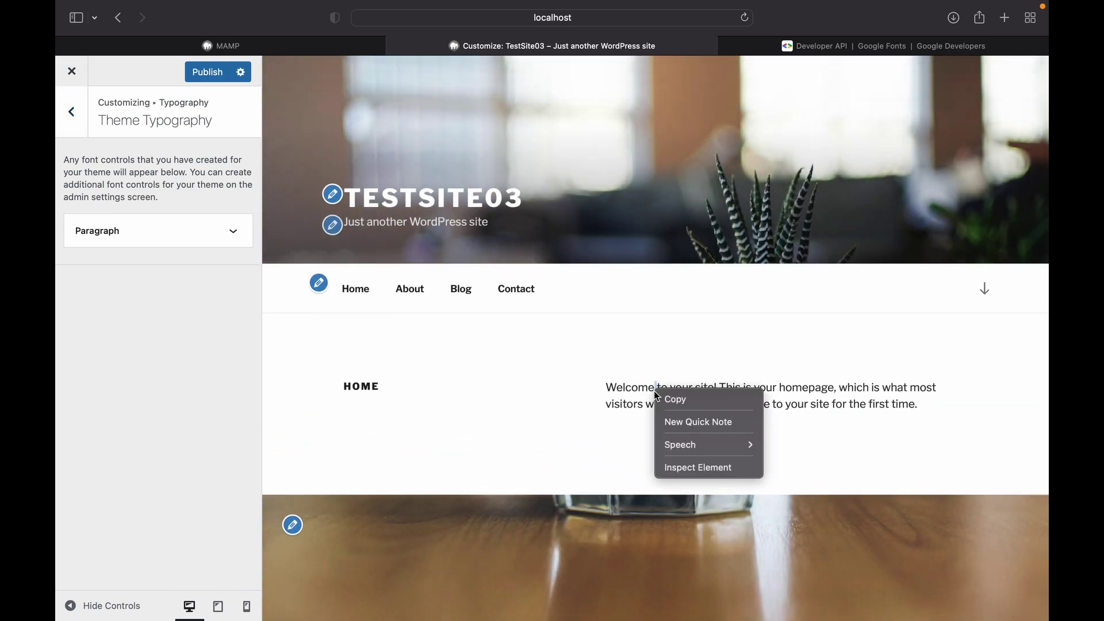
left_click(694, 470)
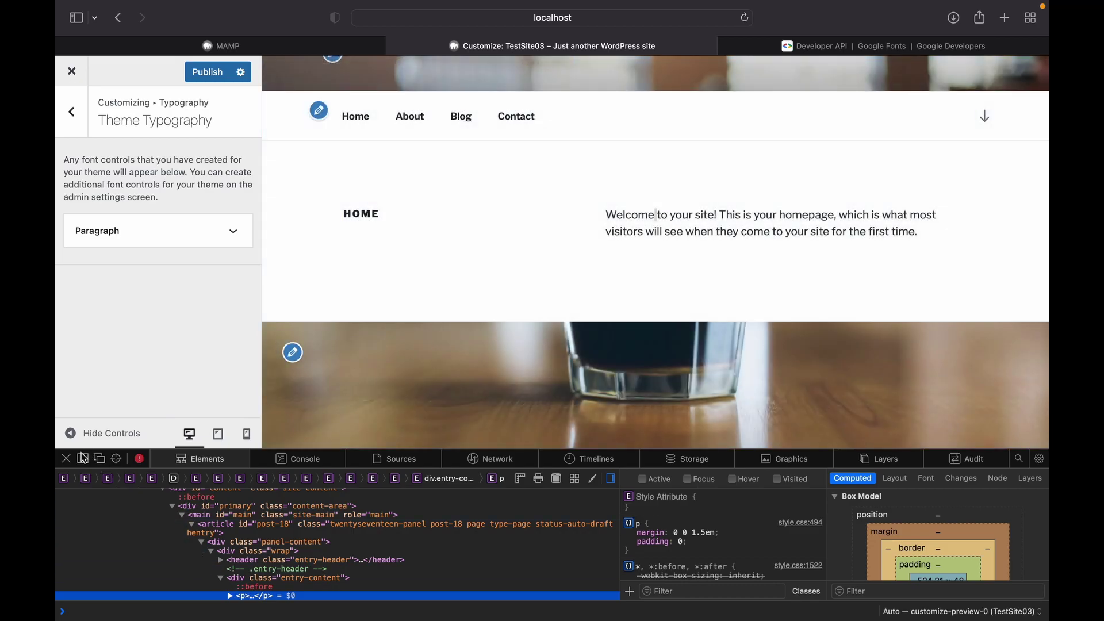
left_click(66, 459)
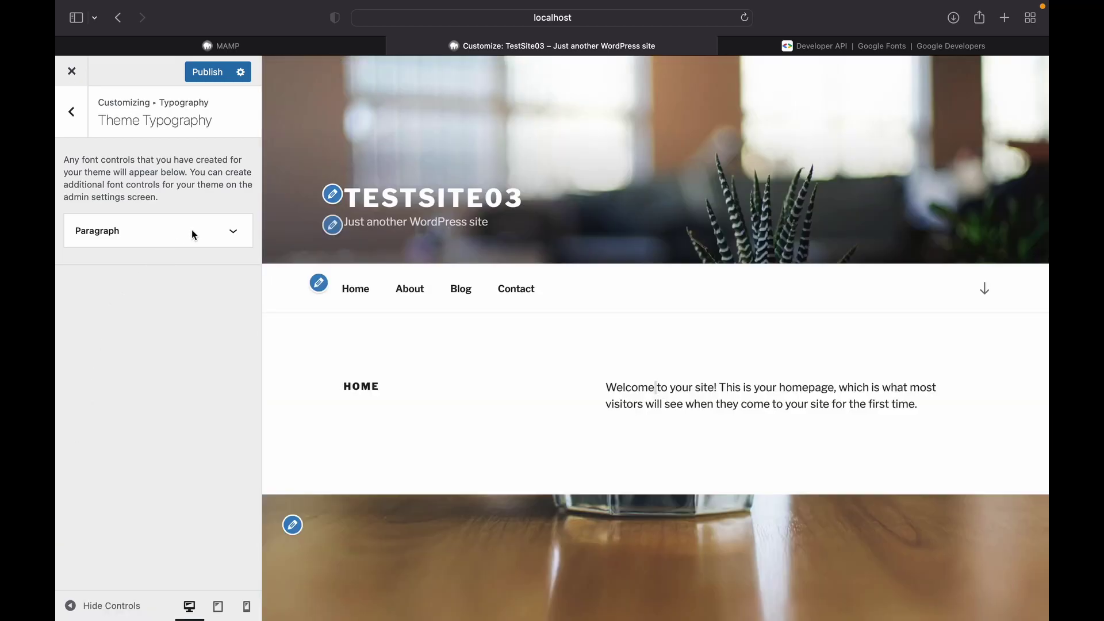
Set the Paragraph font family to Acme
left_click(240, 235)
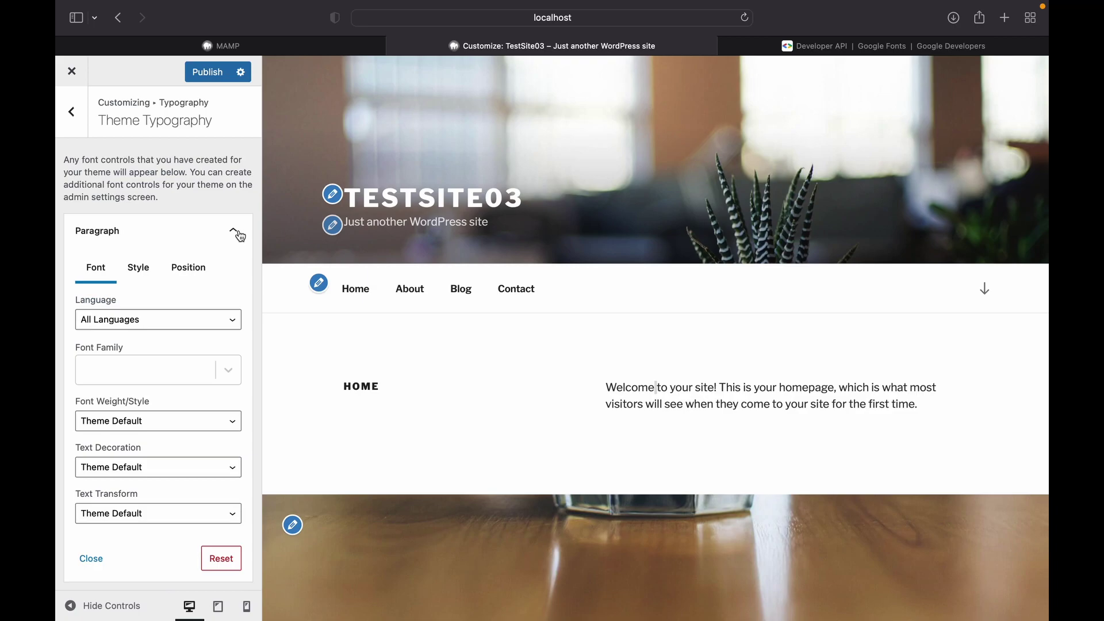
left_click(125, 362)
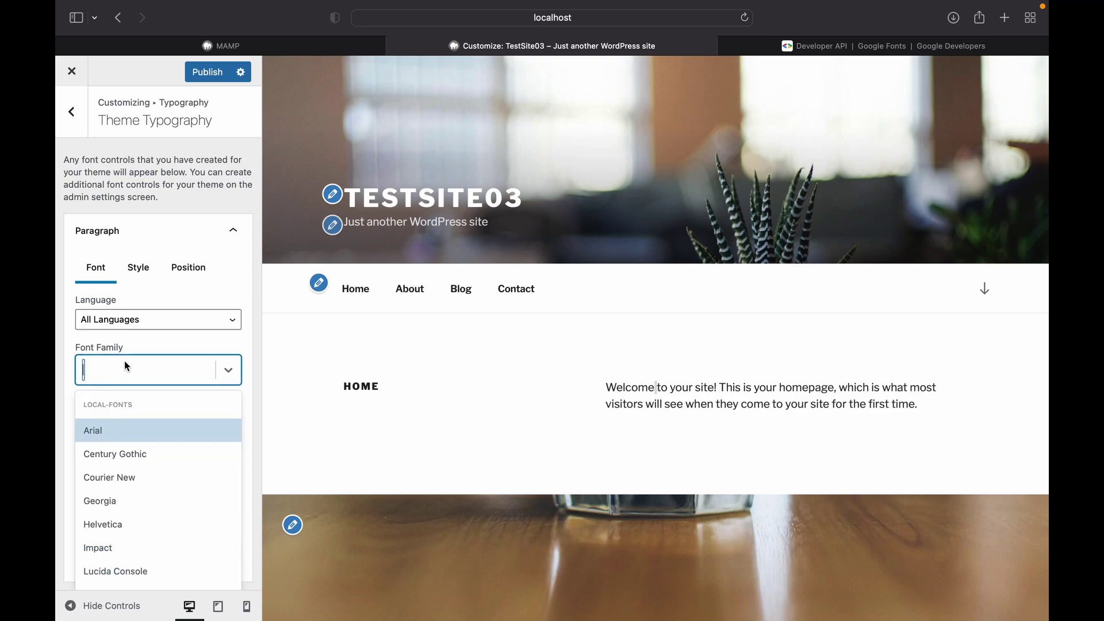
scroll(111, 488, "down", 3)
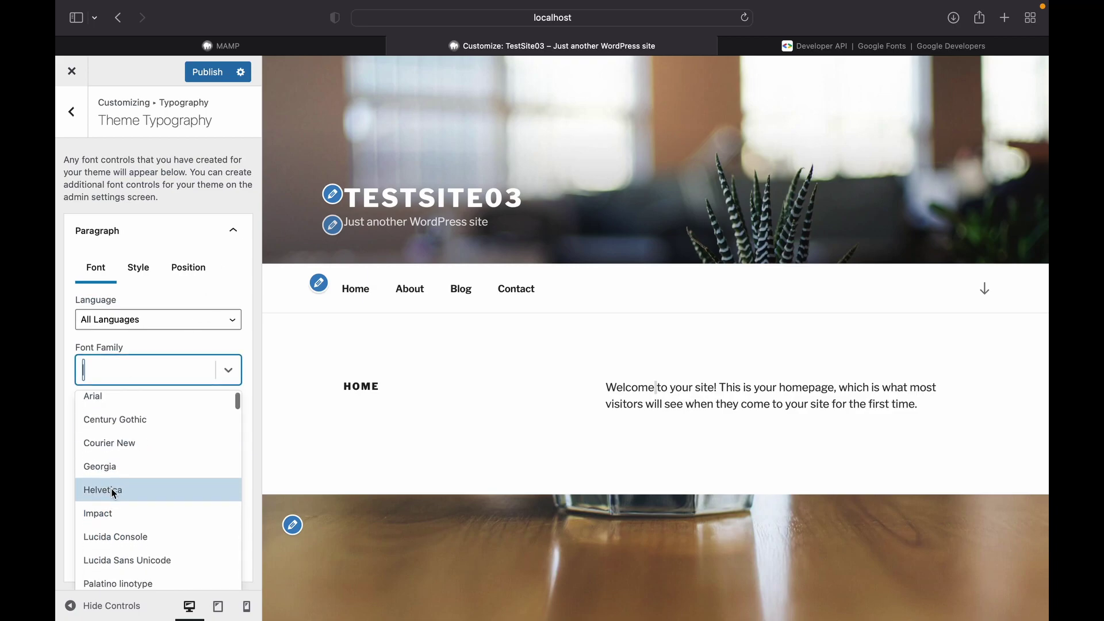
scroll(112, 488, "down", 10)
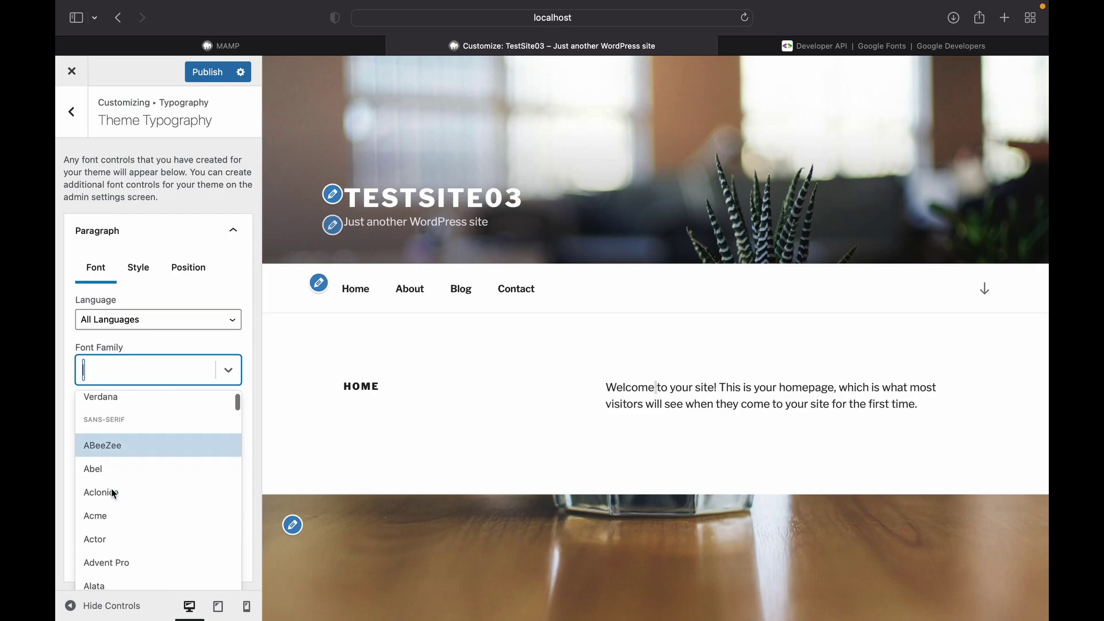
left_click(121, 515)
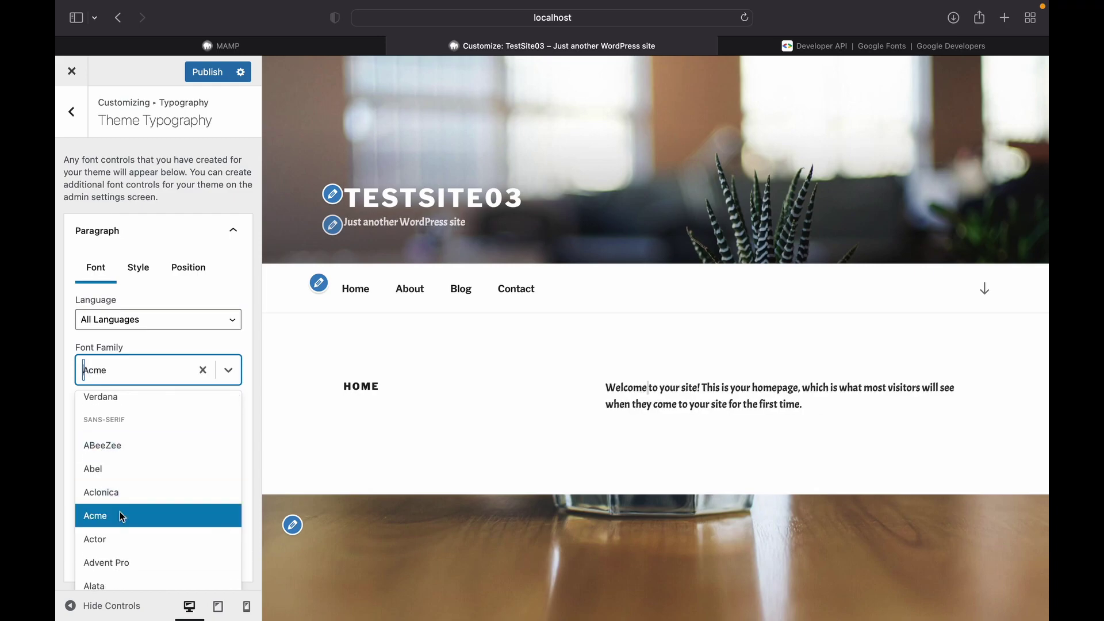
left_click(170, 374)
Keep theme-default weight and text decoration, and set Text Transform to Uppercase
left_click(172, 423)
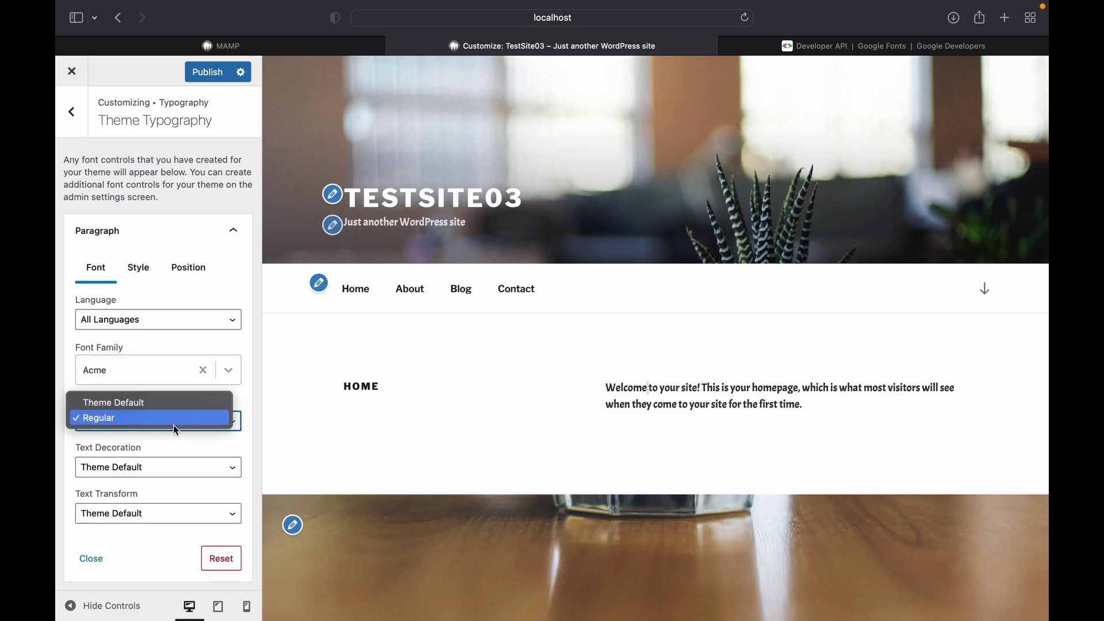
left_click(197, 405)
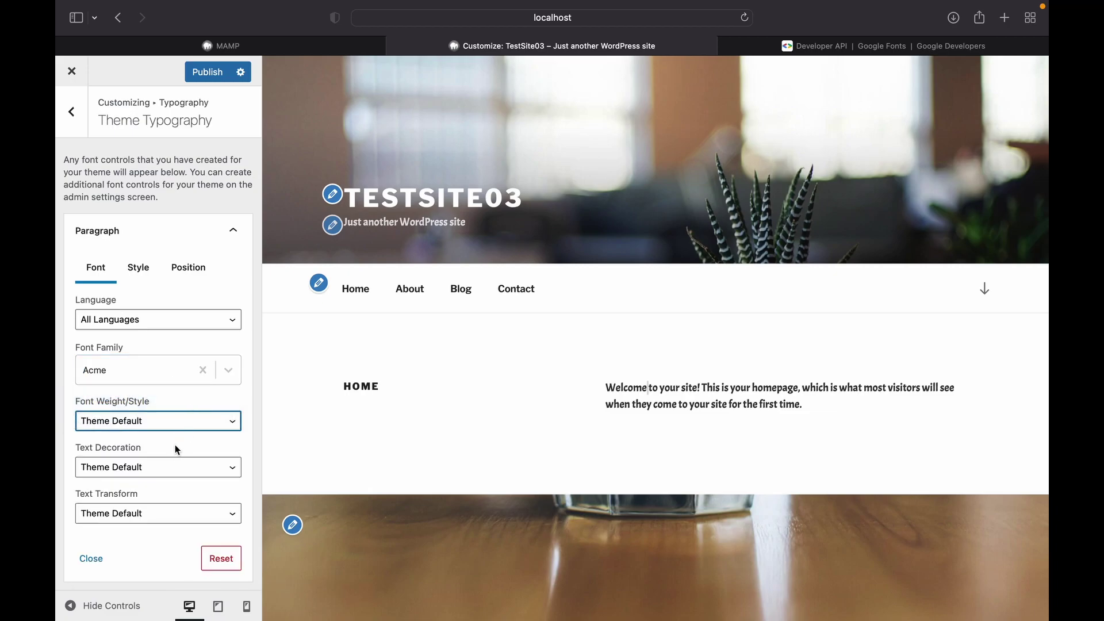
left_click(174, 468)
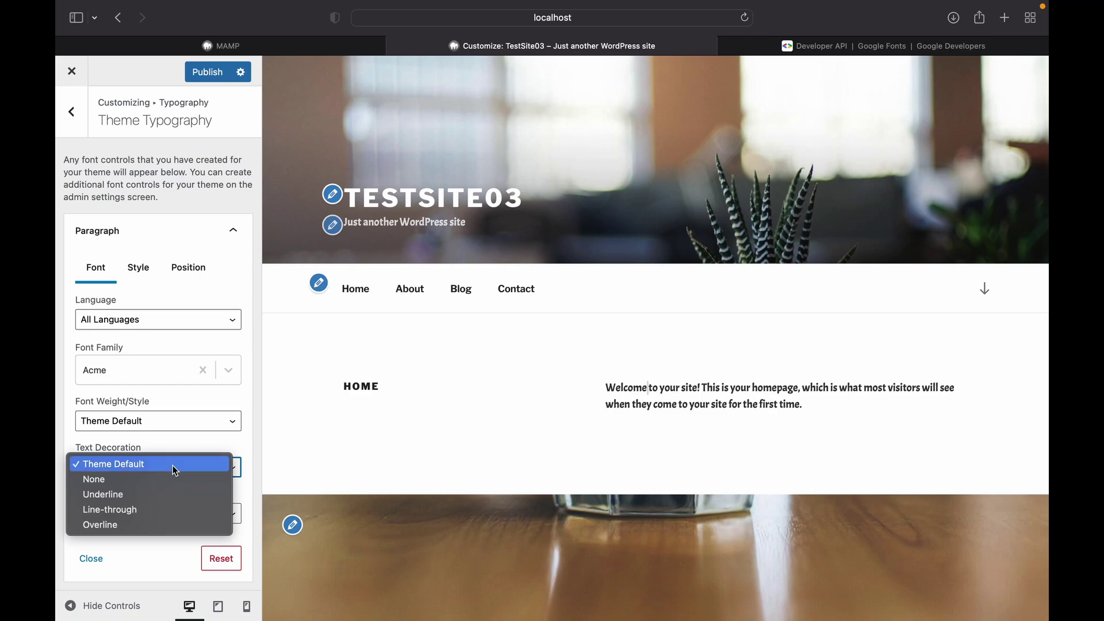
left_click(172, 464)
left_click(168, 511)
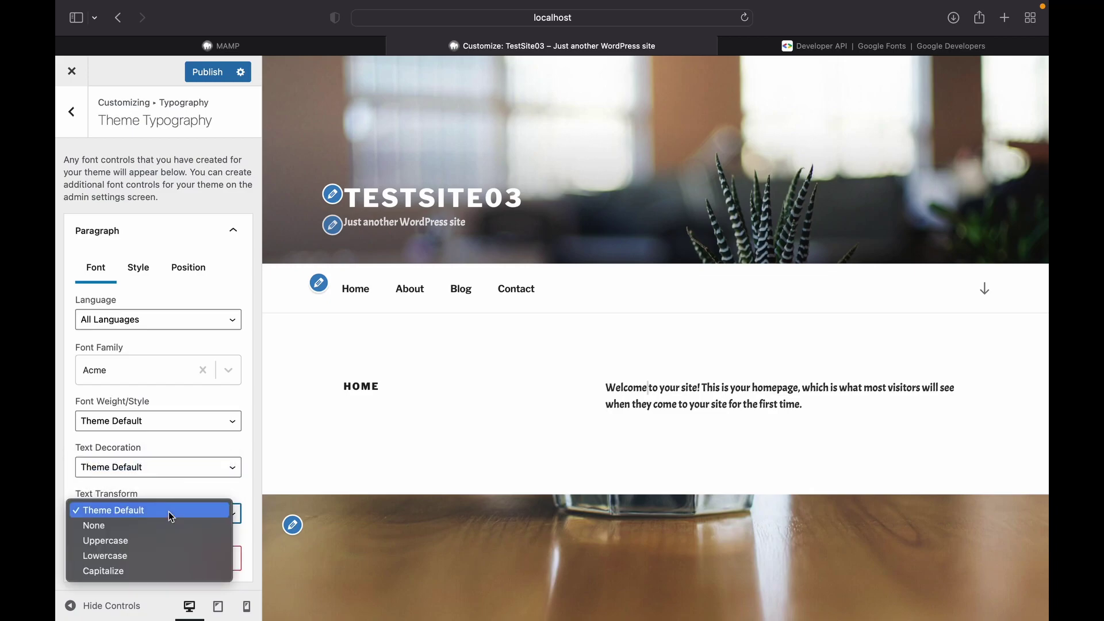
left_click(165, 566)
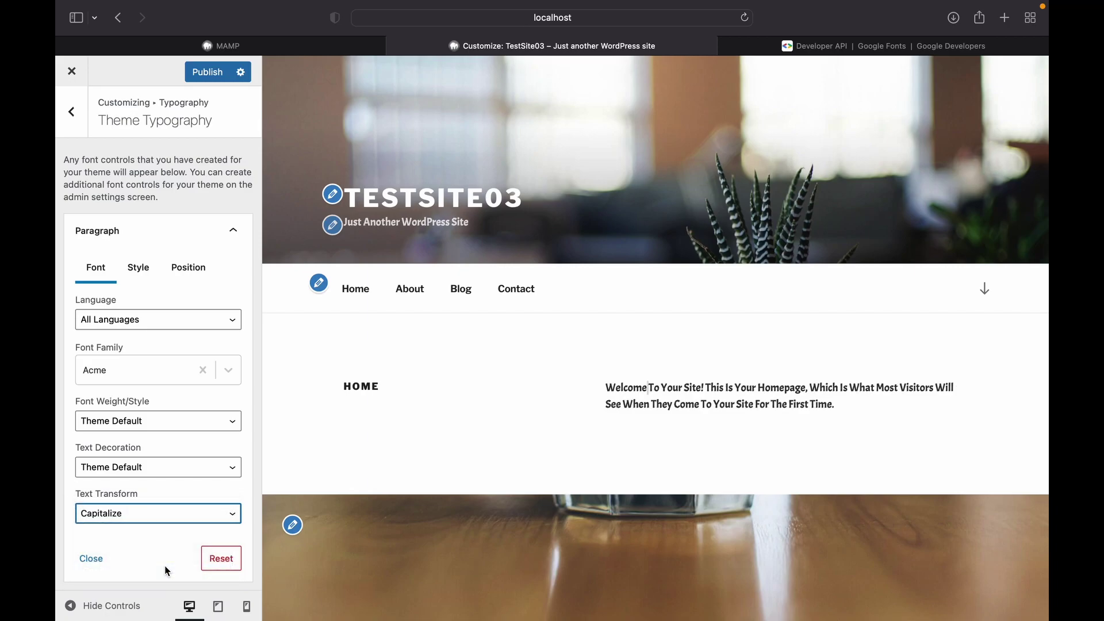
left_click(168, 513)
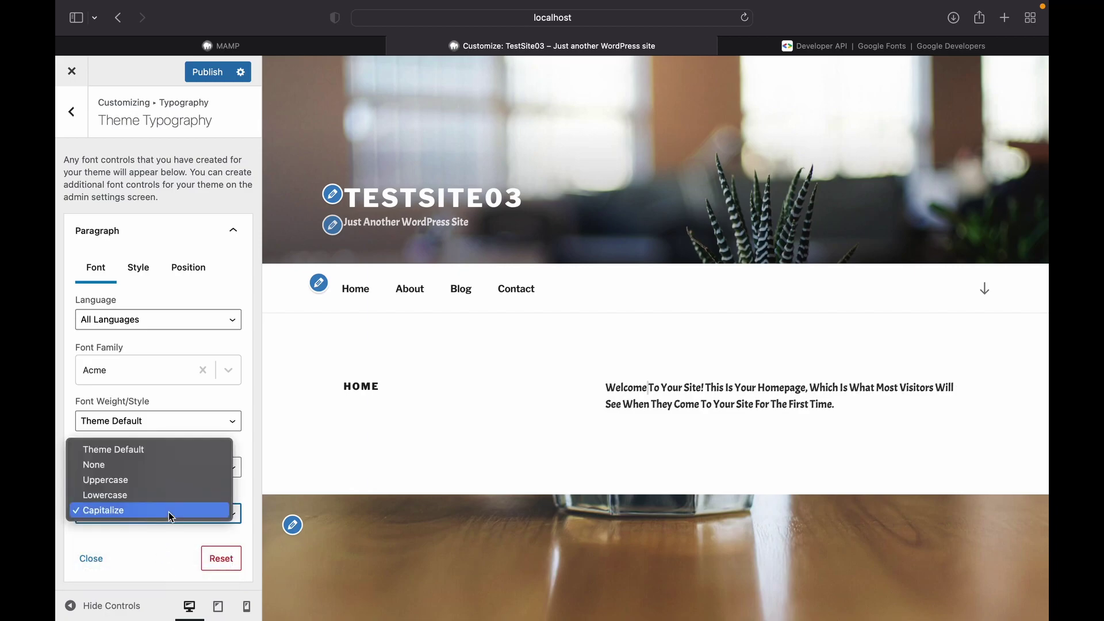
left_click(178, 479)
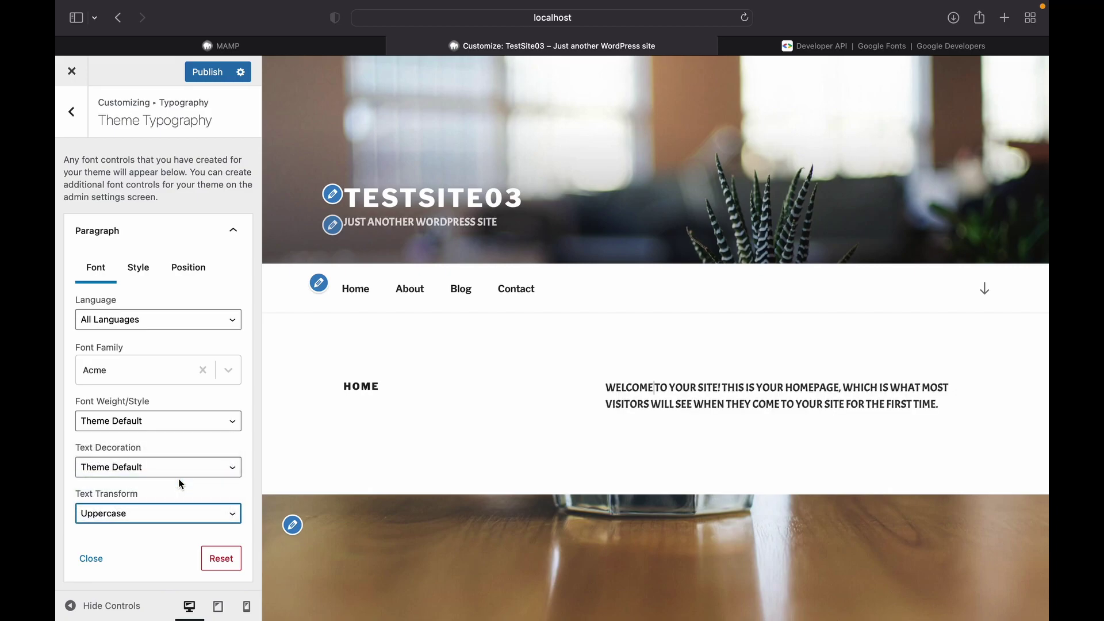
Colour the paragraph text orange-red and enlarge the font size to 25 px
left_click(138, 277)
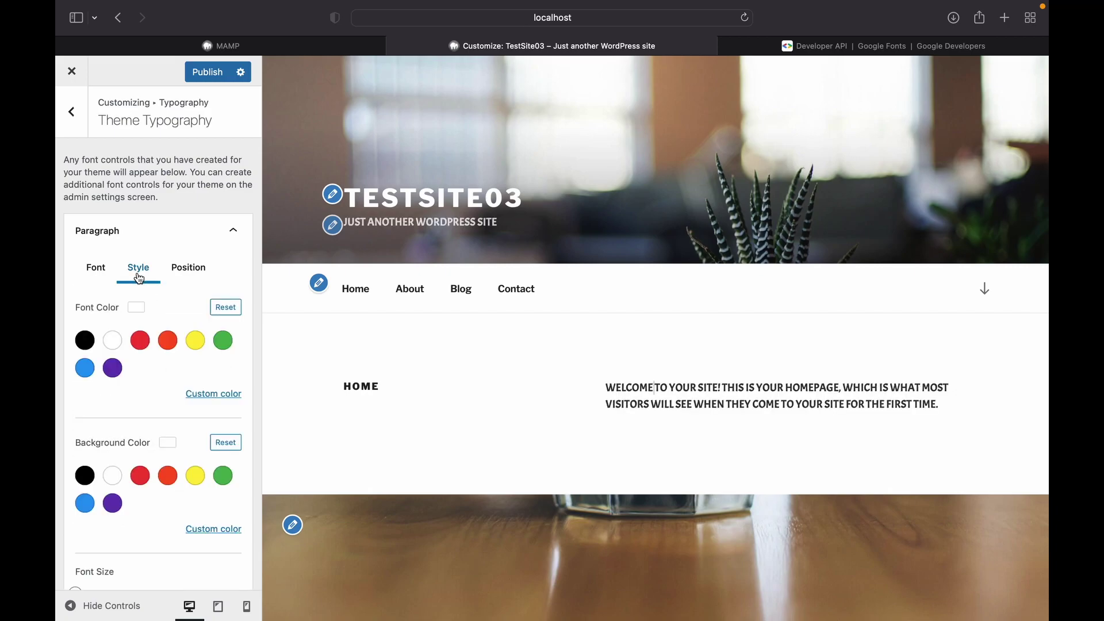
left_click(138, 348)
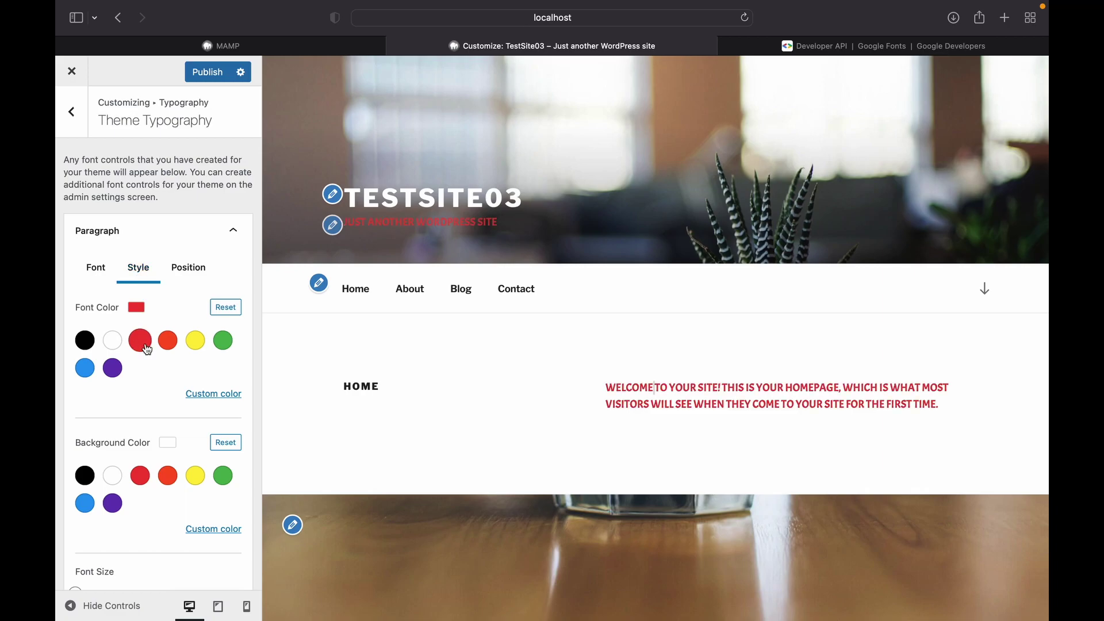
left_click(167, 348)
scroll(167, 348, "down", 3)
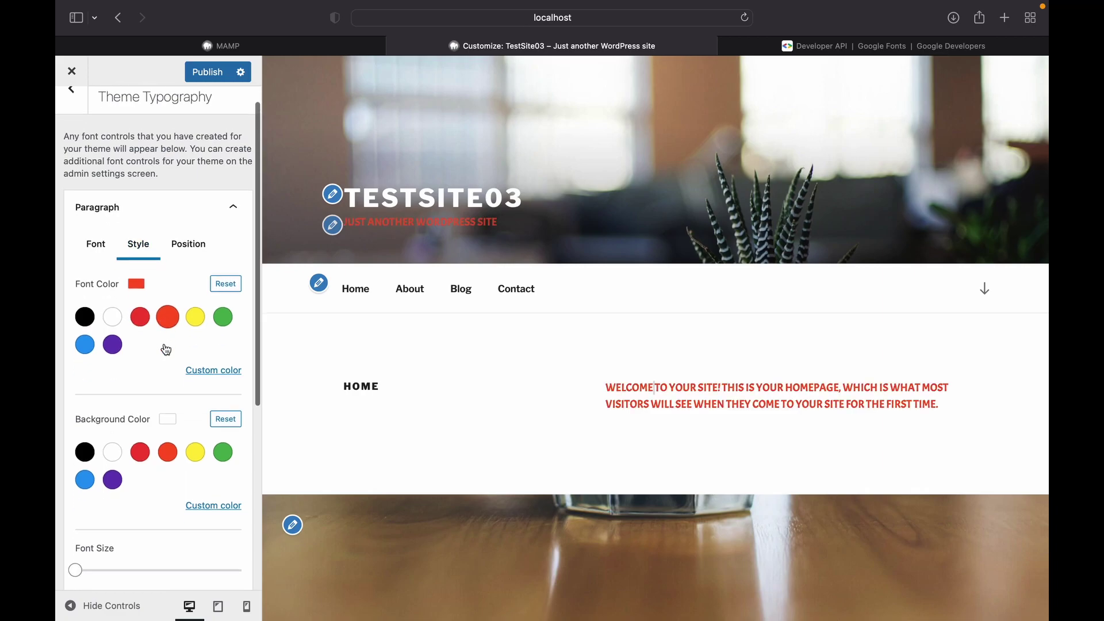
left_click_drag(75, 493, 104, 496)
Give the paragraph a green background, 1.5 line height and 2 px letter spacing
scroll(105, 496, "down", 1)
scroll(105, 495, "down", 1)
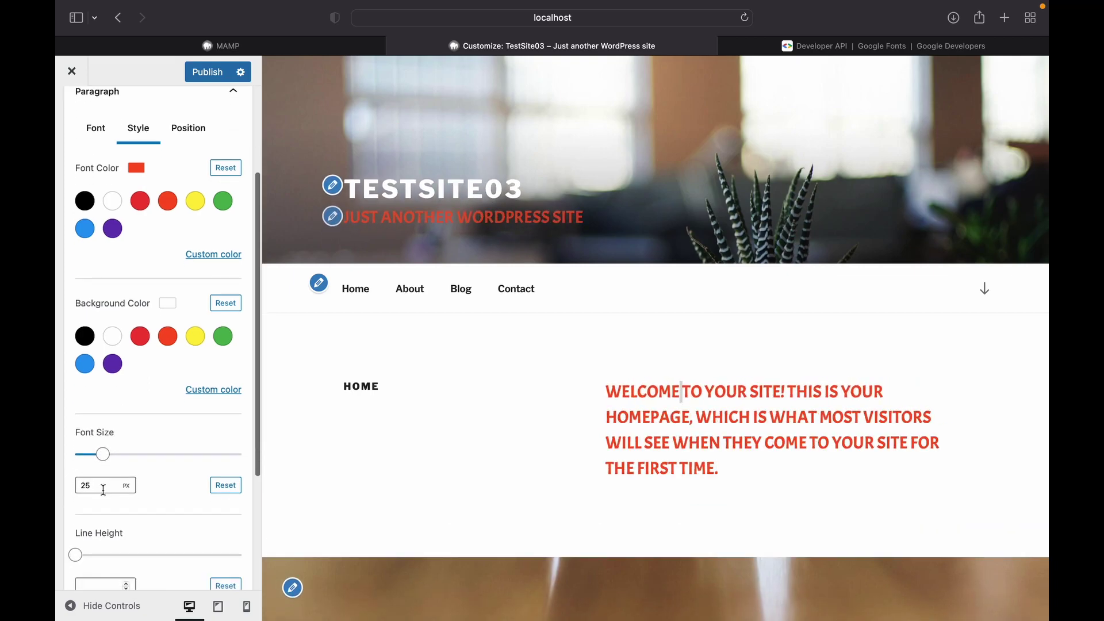
left_click(142, 335)
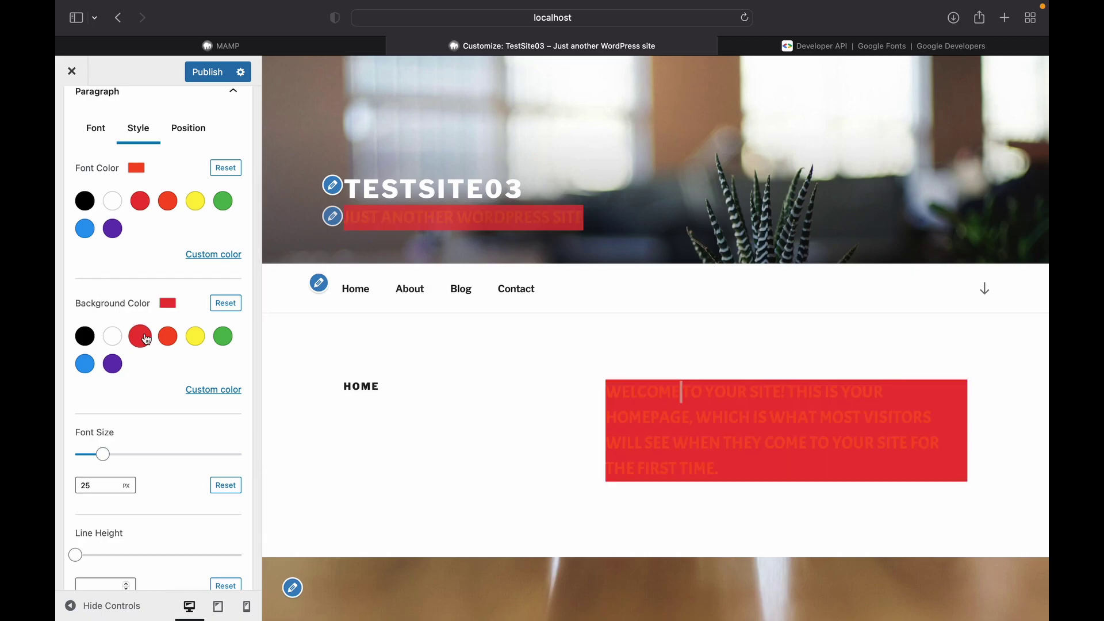
left_click(168, 336)
left_click(223, 336)
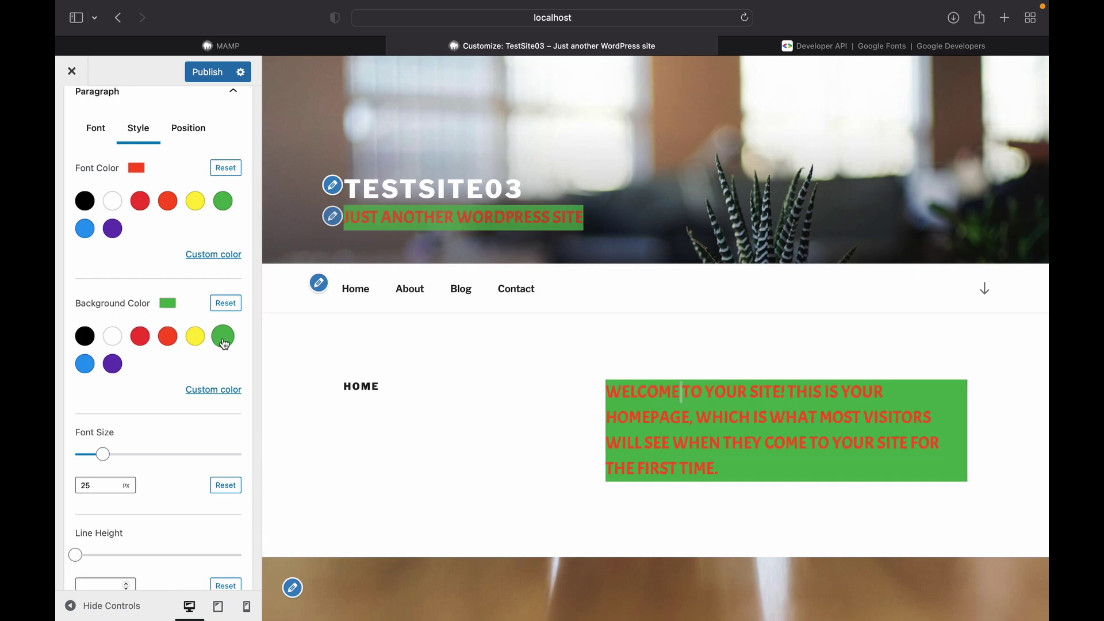
scroll(212, 391, "down", 4)
scroll(201, 416, "down", 1)
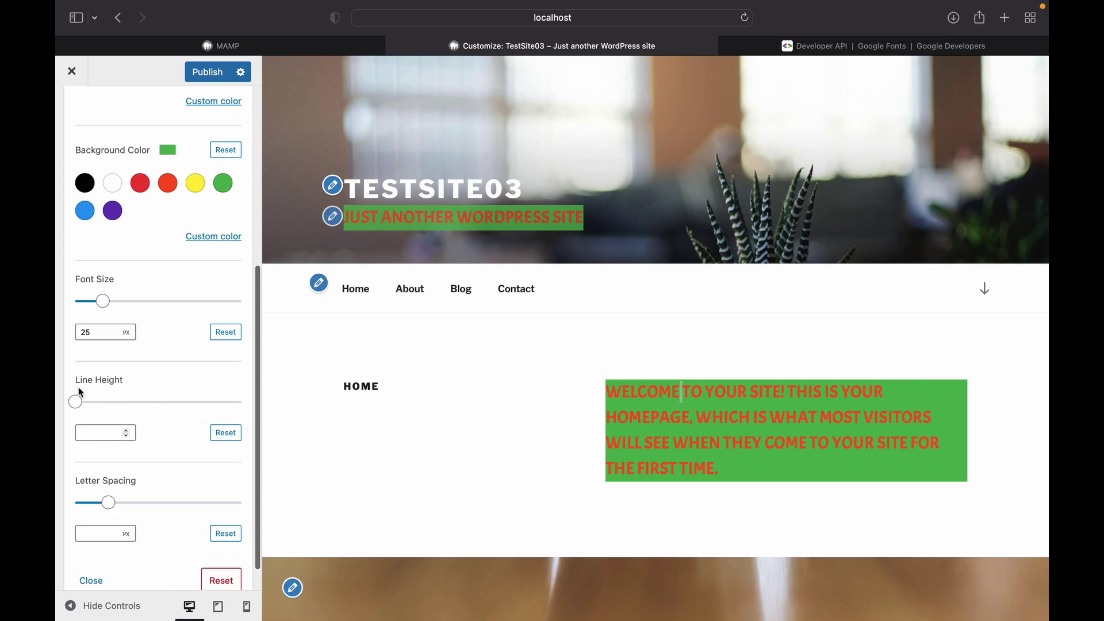
left_click_drag(81, 407, 115, 408)
scroll(117, 409, "down", 2)
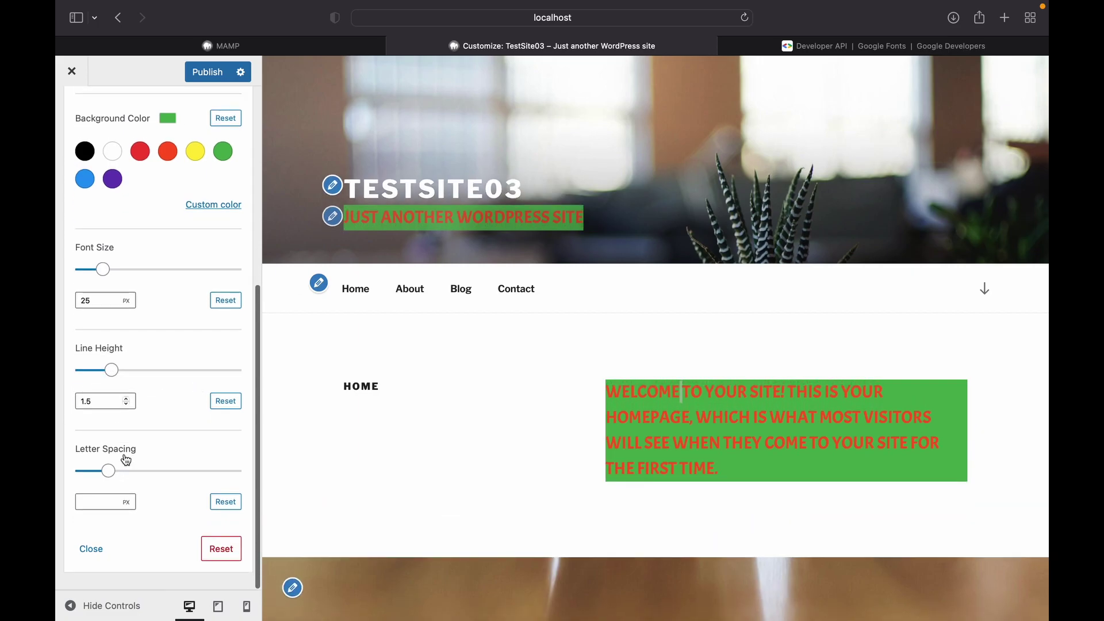
mouse_move(101, 478)
left_mouse_down()
mouse_move(131, 469)
mouse_move(121, 472)
left_mouse_up()
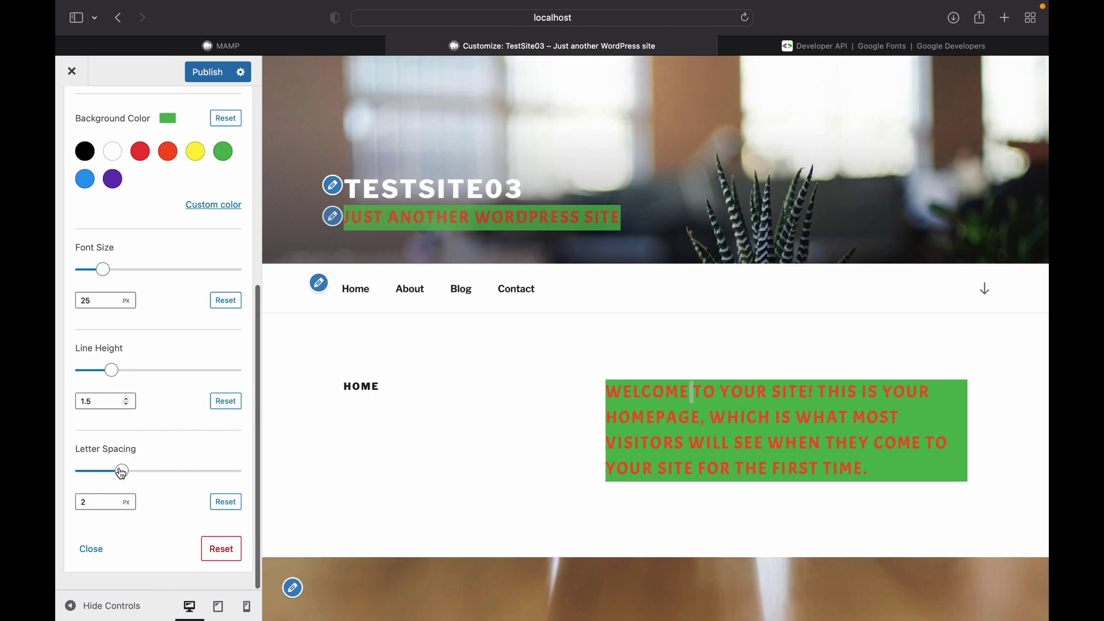
scroll(175, 349, "up", 10)
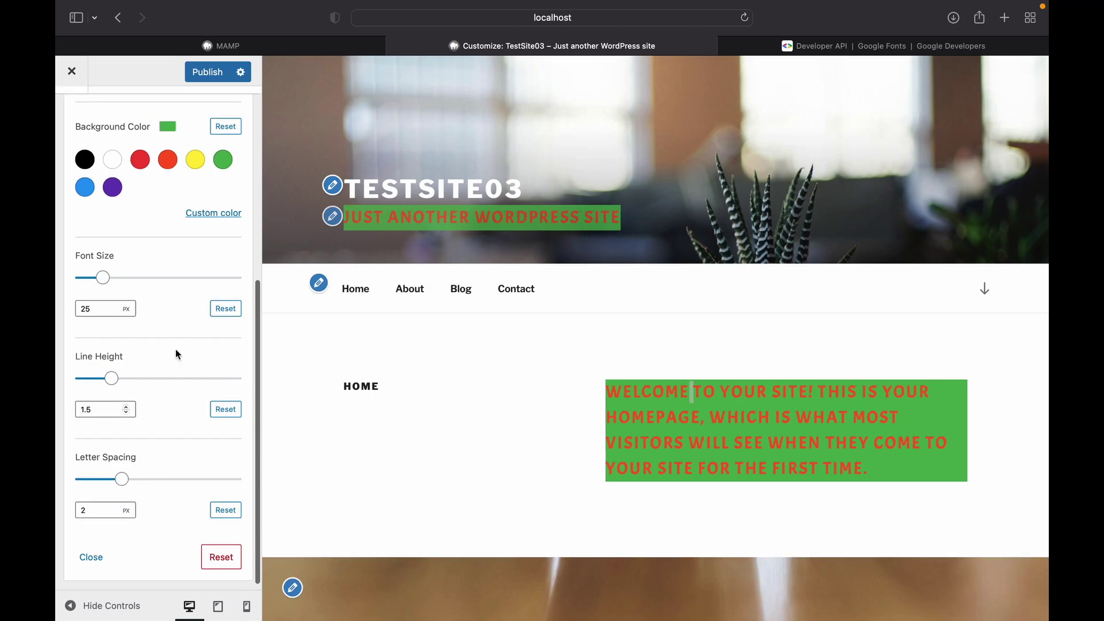
Publish the paragraph changes, then go back to Typography and open Default Typography
left_click(204, 79)
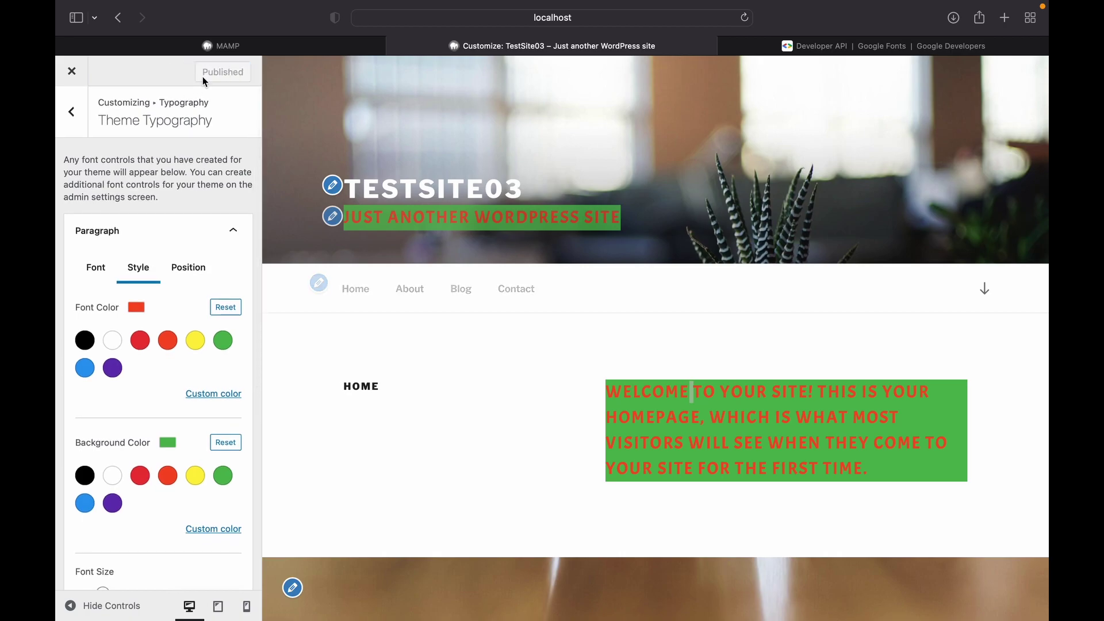
left_click(82, 114)
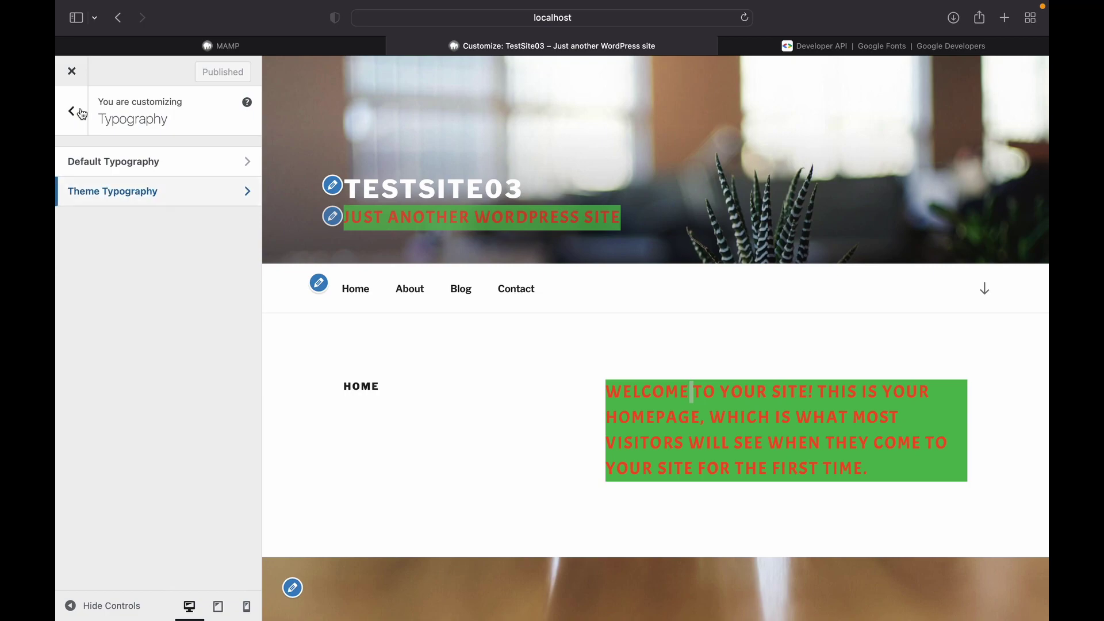
left_click(90, 163)
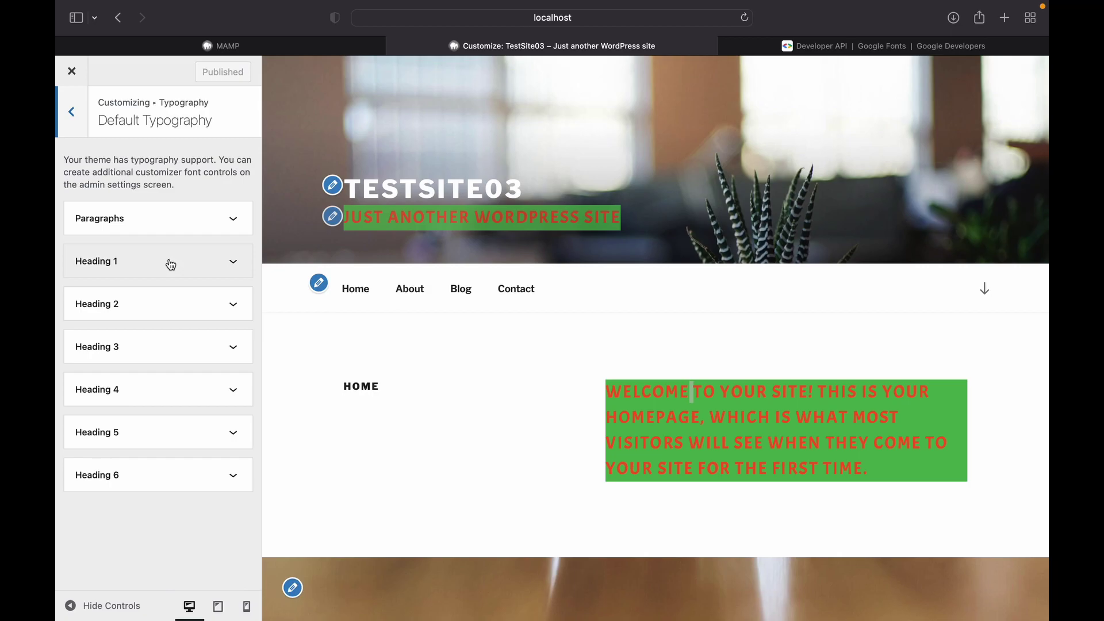
Change the Heading 1 font family to Georgia and publish
left_click(133, 258)
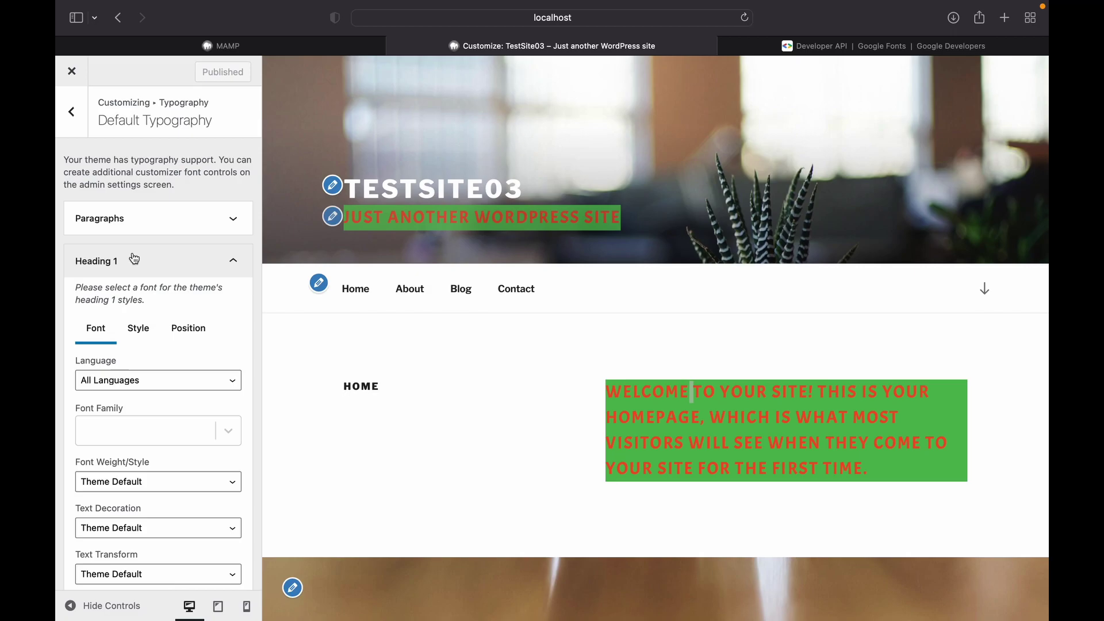
scroll(133, 259, "down", 1)
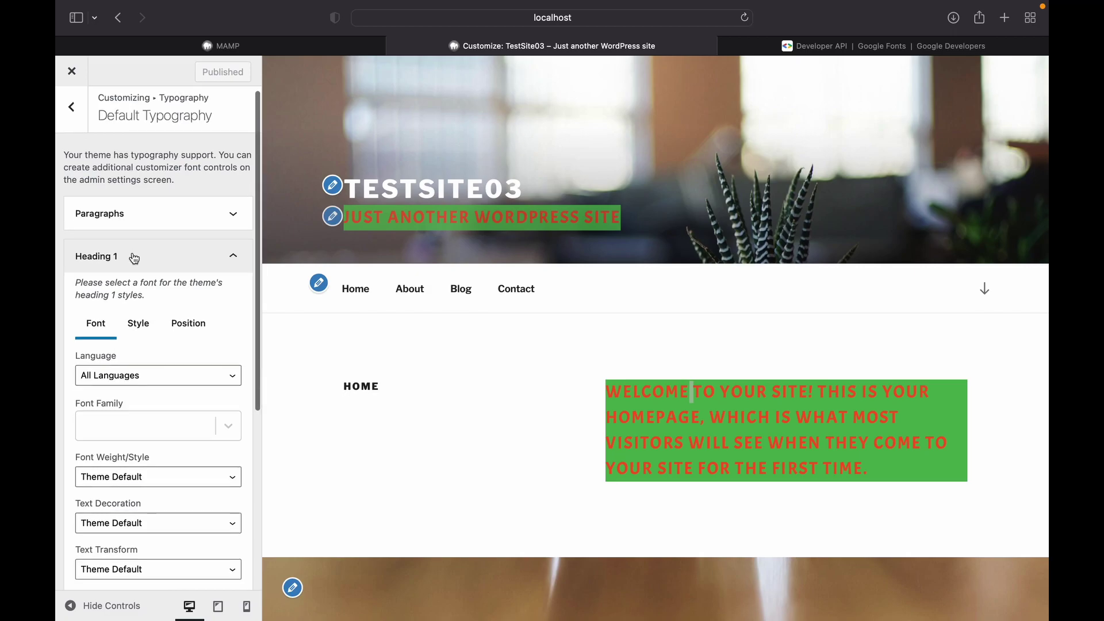
left_click(123, 424)
scroll(124, 449, "down", 2)
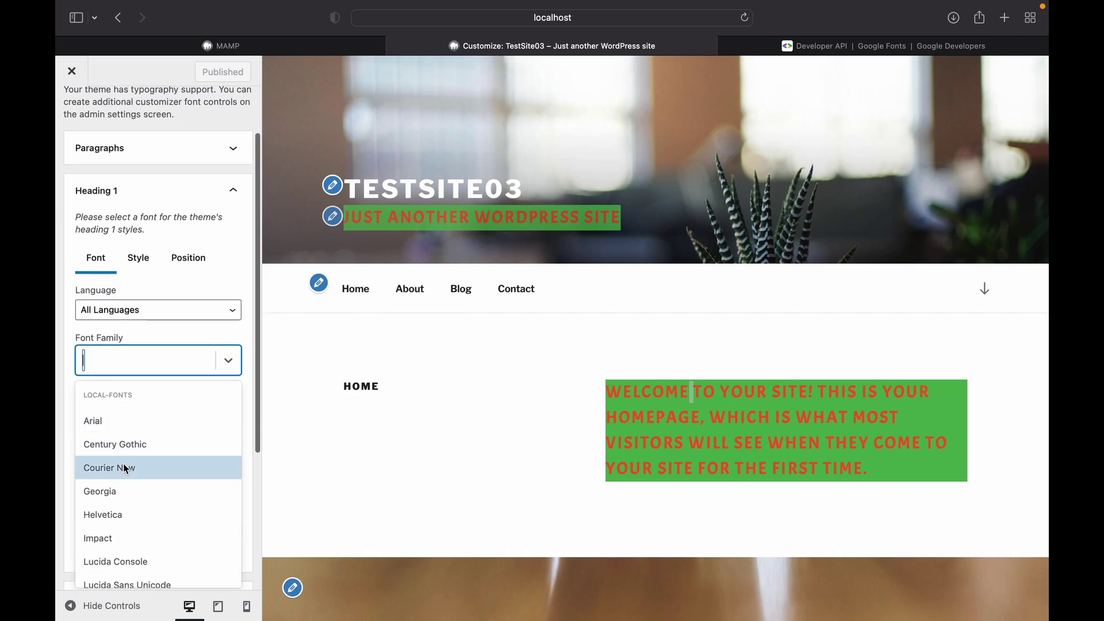
left_click(122, 493)
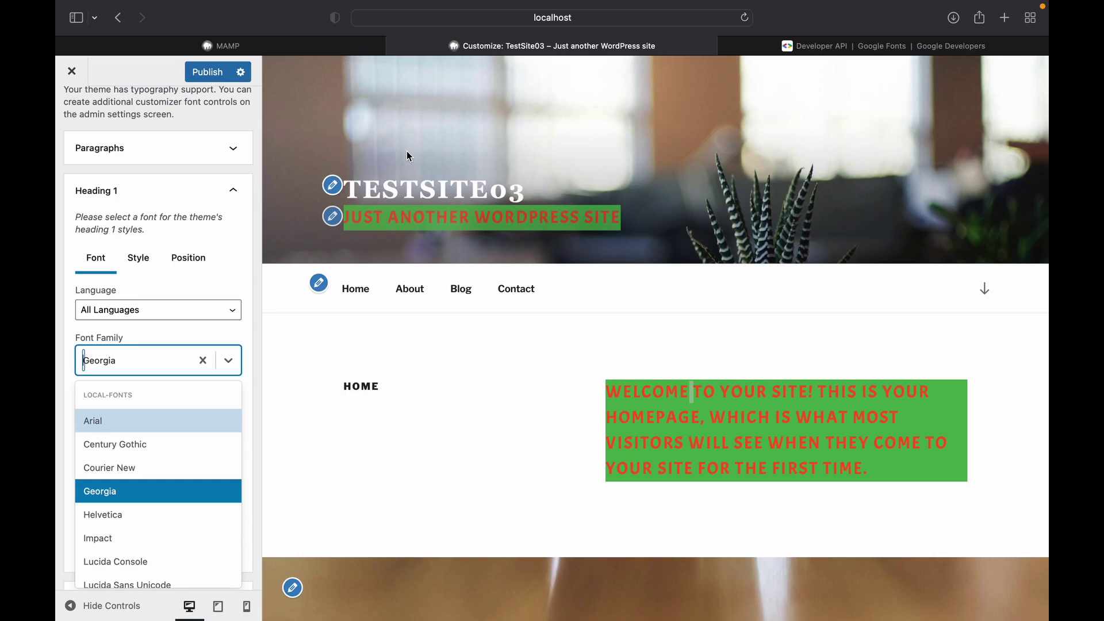
left_click(179, 362)
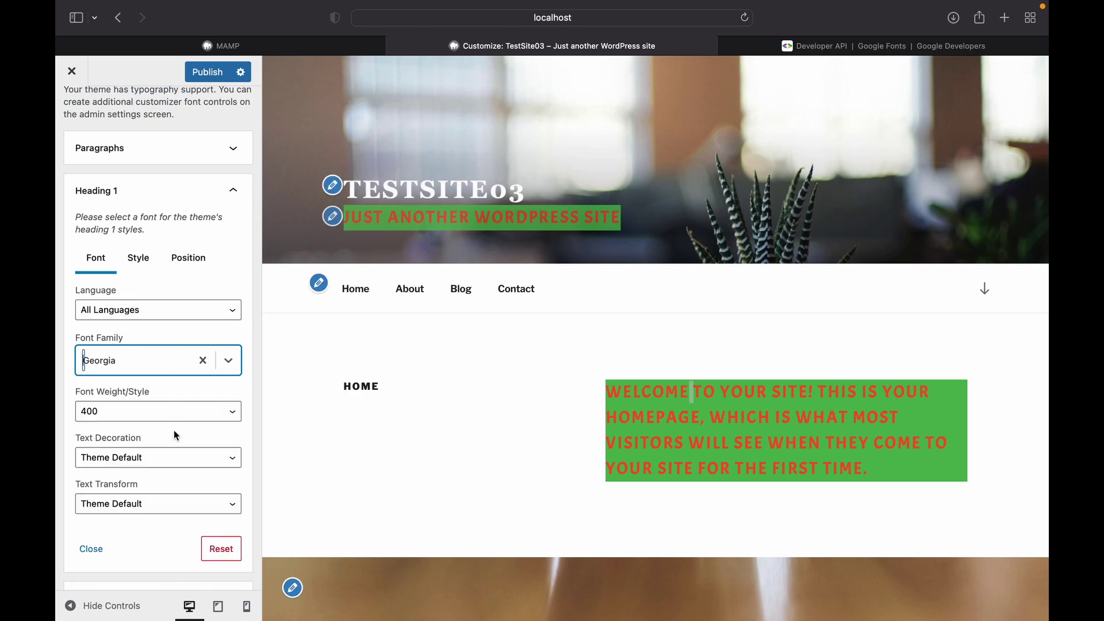
left_click(209, 79)
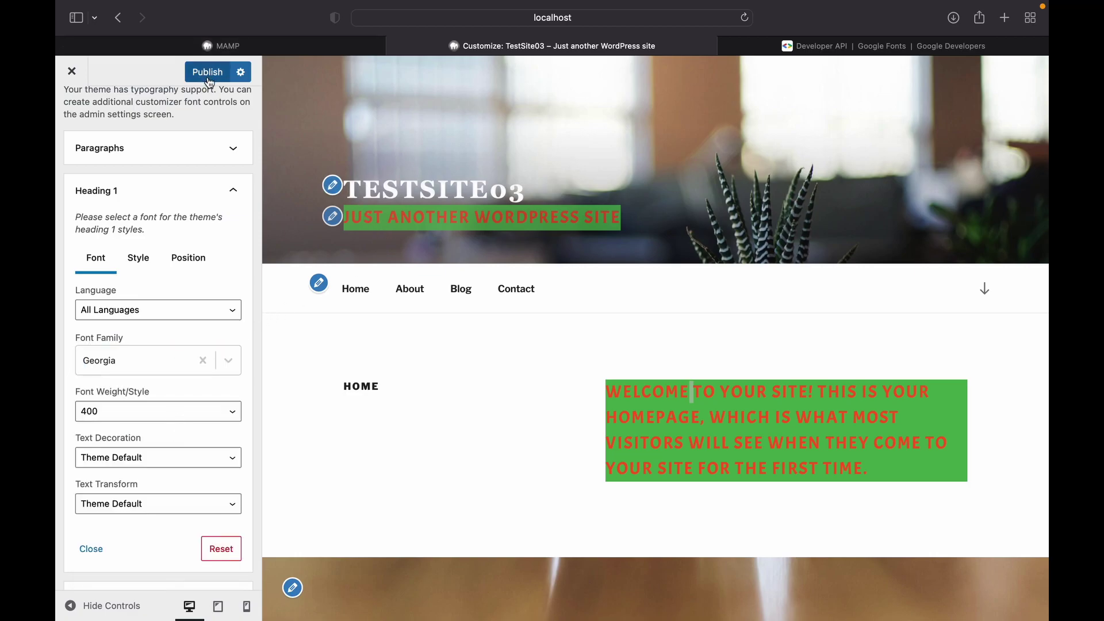